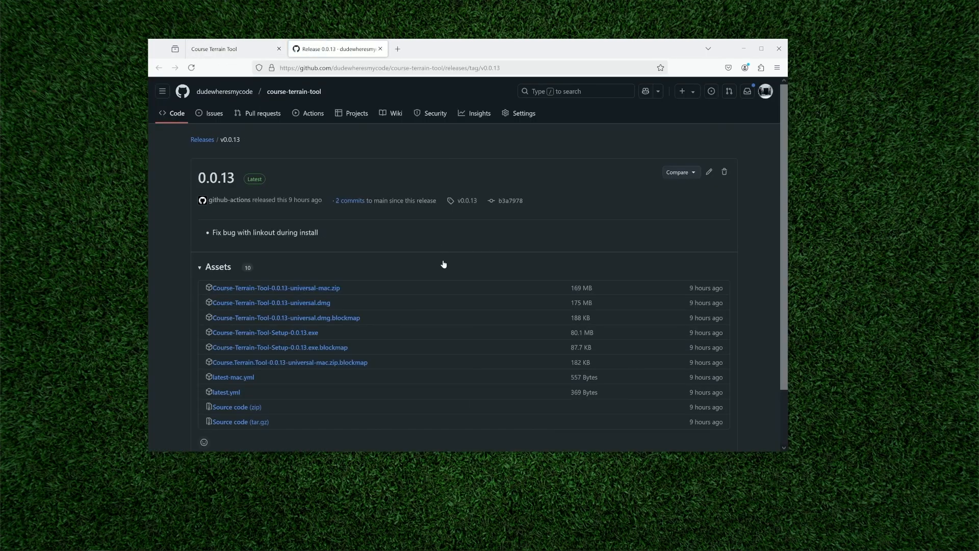
# Download Course-Terrain-Tool-Setup-0.0.13.exe from the 0.0.13 release assets and open the folder containing it
pyautogui.scroll(-2, 446, 260)
pyautogui.scroll(2, 356, 178)
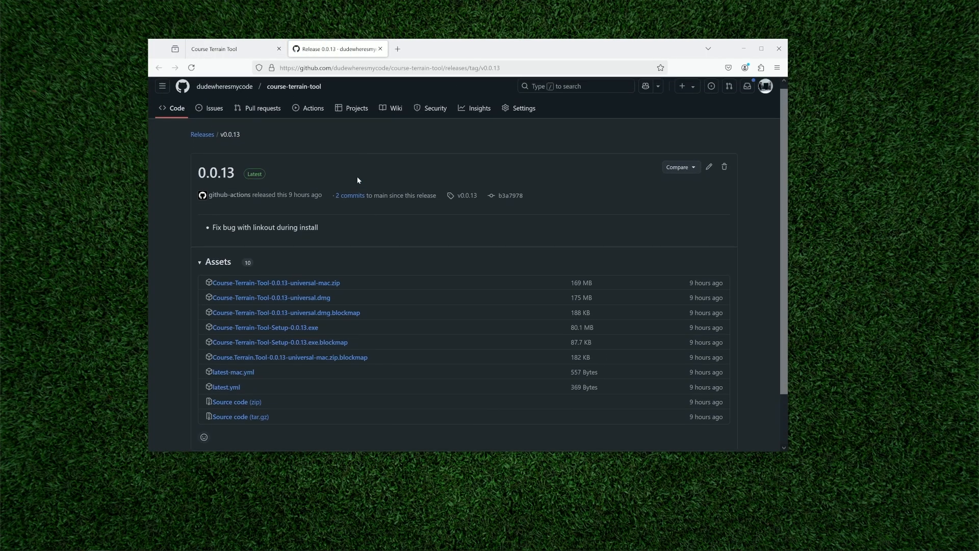
pyautogui.scroll(-2, 363, 192)
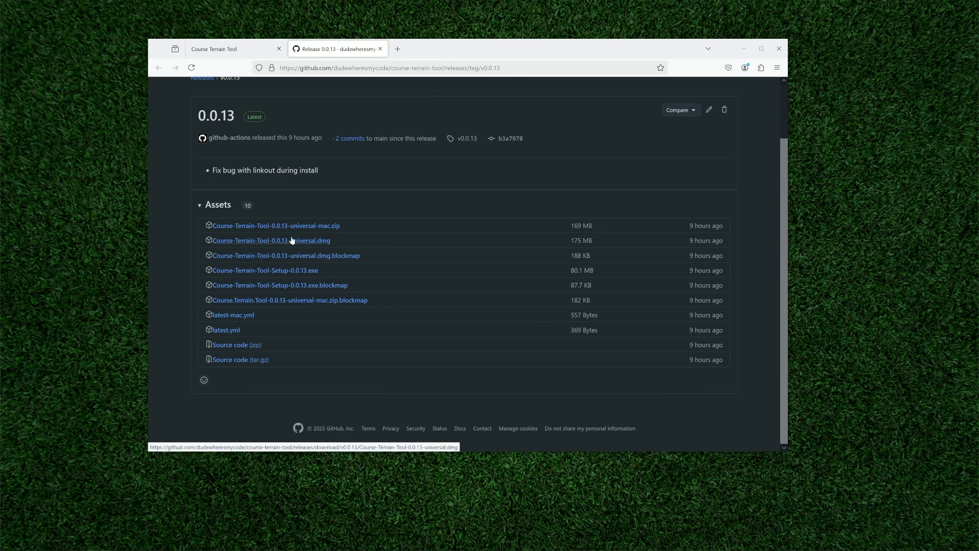
pyautogui.click(276, 270)
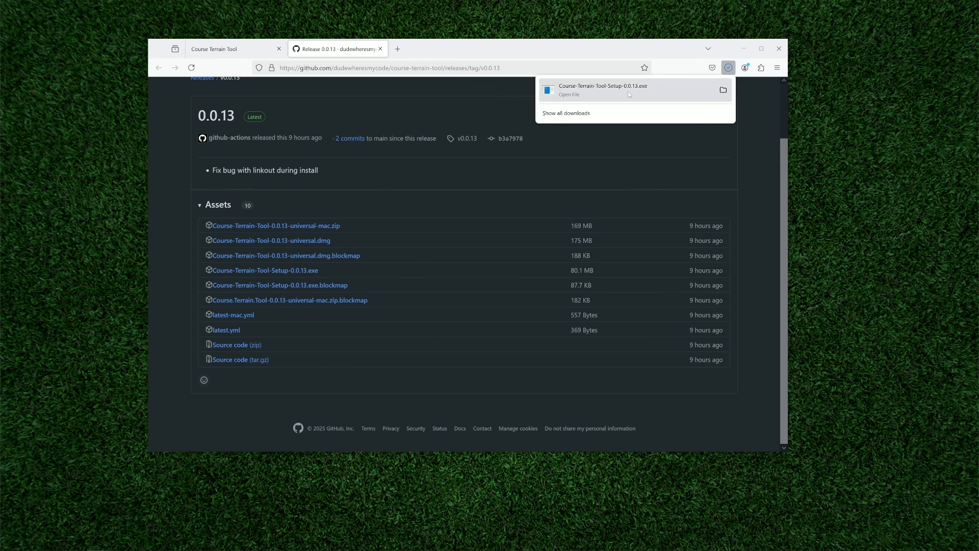
pyautogui.click(723, 90)
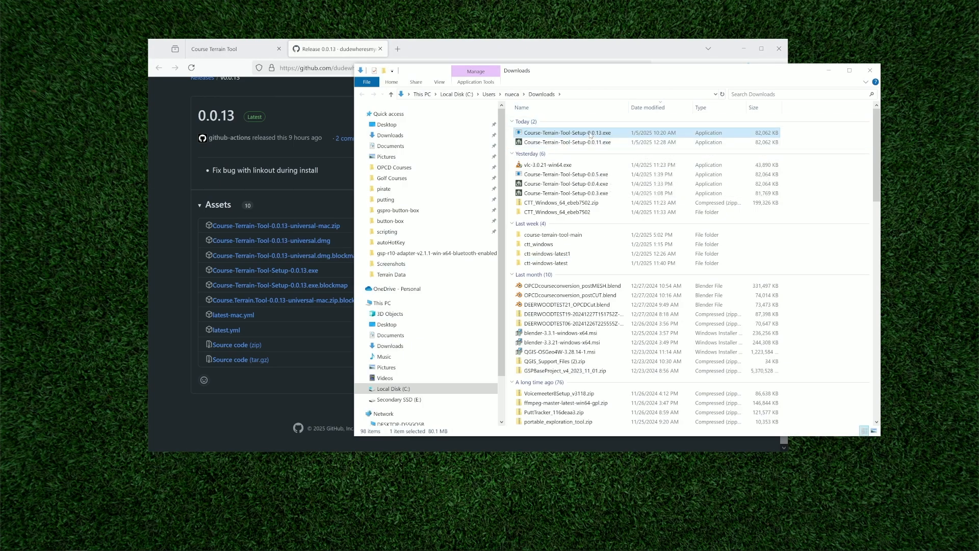
# Run the 0.0.13 setup file despite the SmartScreen block and install Course Terrain Tool for the current user only
pyautogui.doubleClick(590, 134)
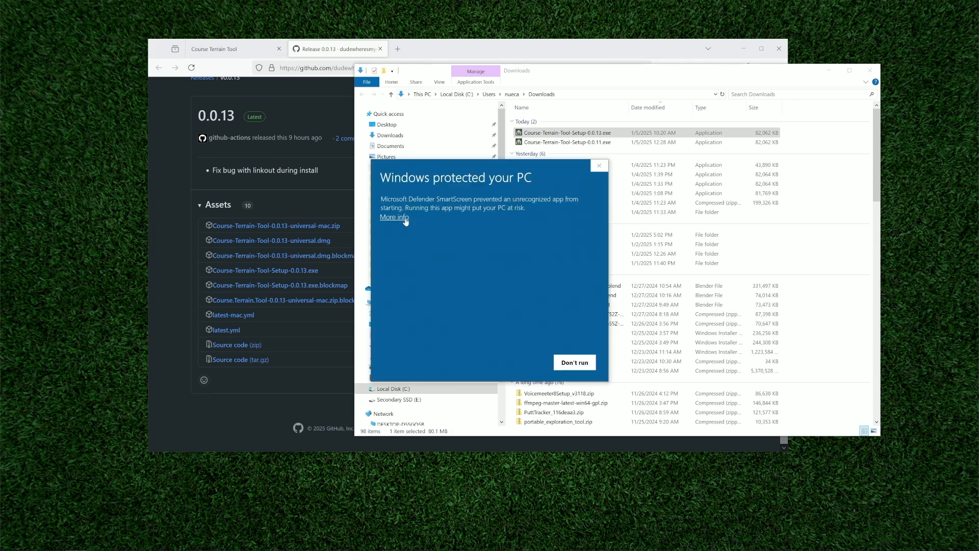
pyautogui.click(402, 218)
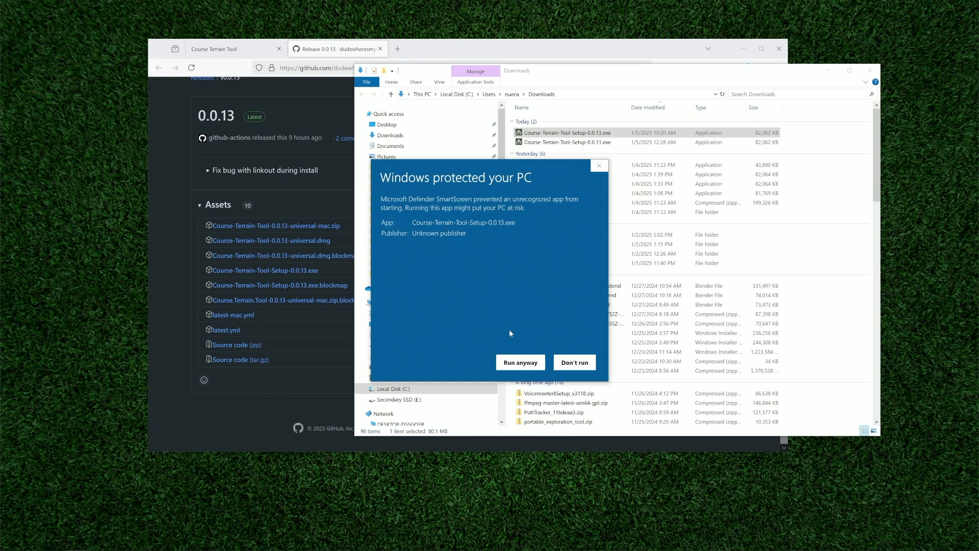
pyautogui.click(507, 358)
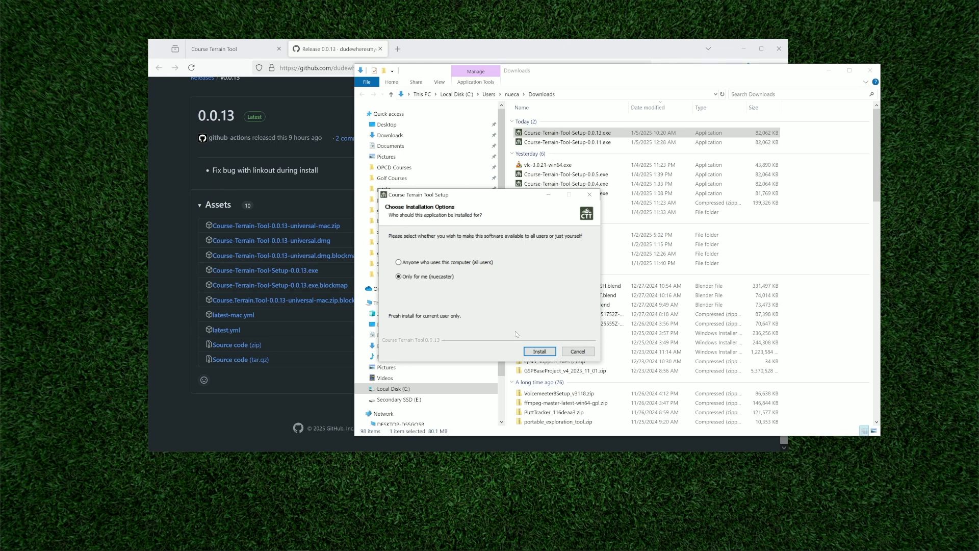
pyautogui.click(545, 352)
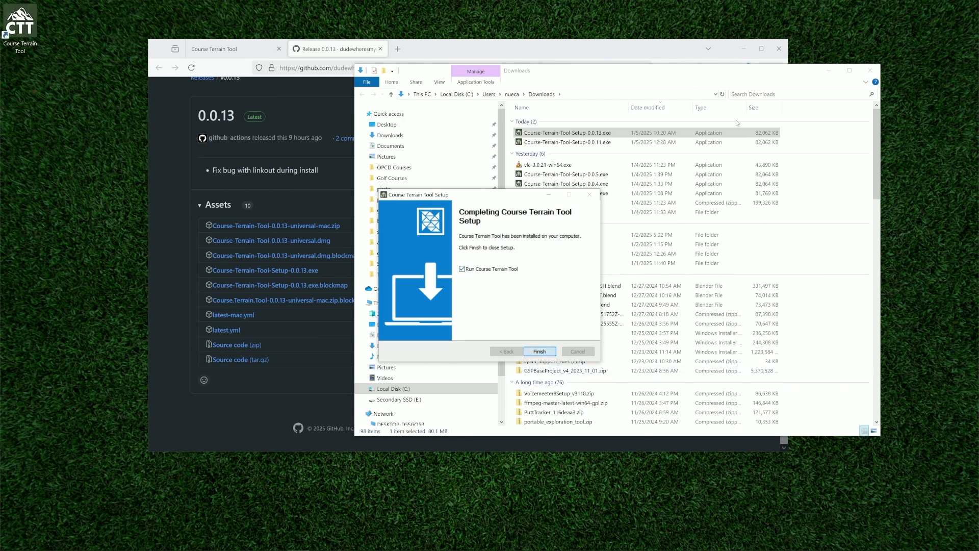
# Clear the Downloads folder and browser windows off the desktop and reposition the Course Terrain Tool window
pyautogui.click(870, 70)
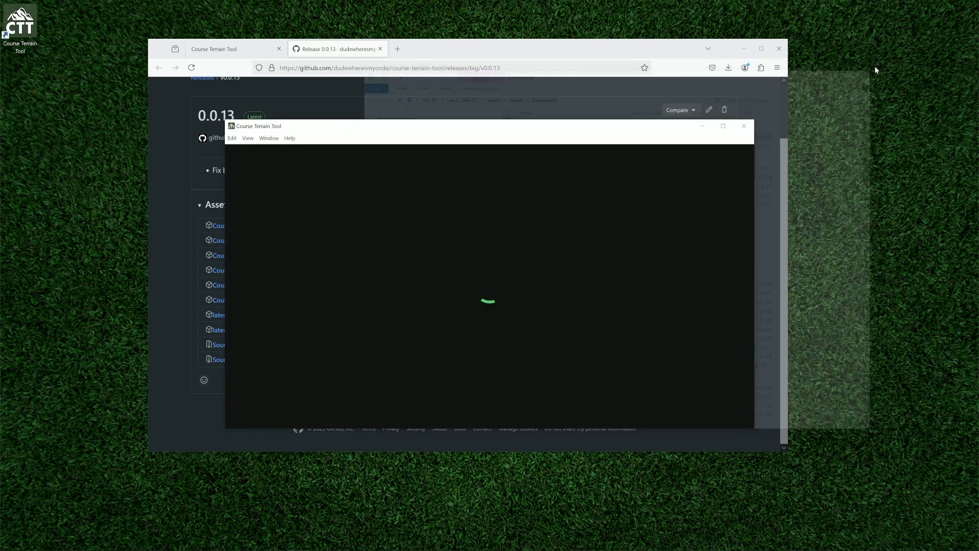
pyautogui.click(744, 50)
pyautogui.moveTo(500, 125); pyautogui.dragTo(467, 98)
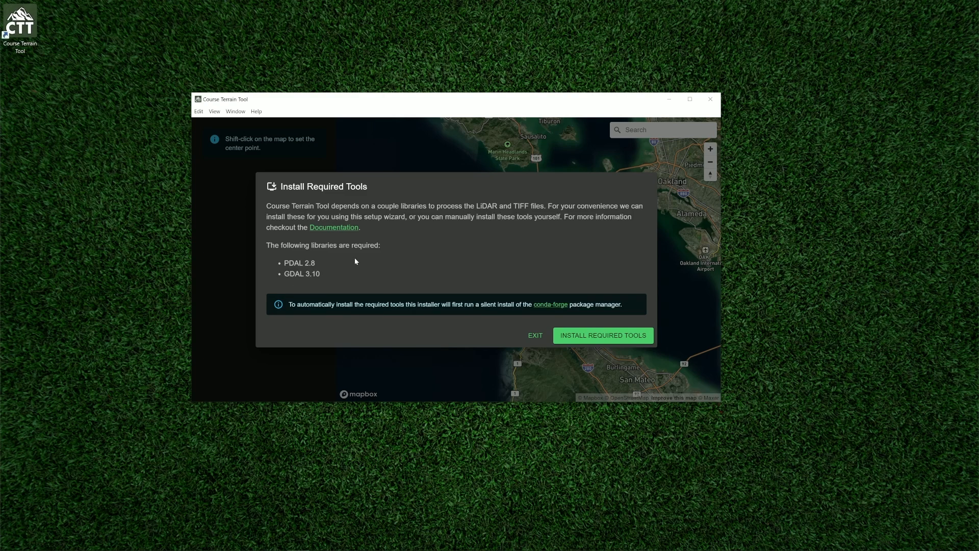
# Review the required-libraries documentation, including the setup wizard and manual install sections, and close the browser
pyautogui.click(323, 228)
pyautogui.scroll(-7, 431, 229)
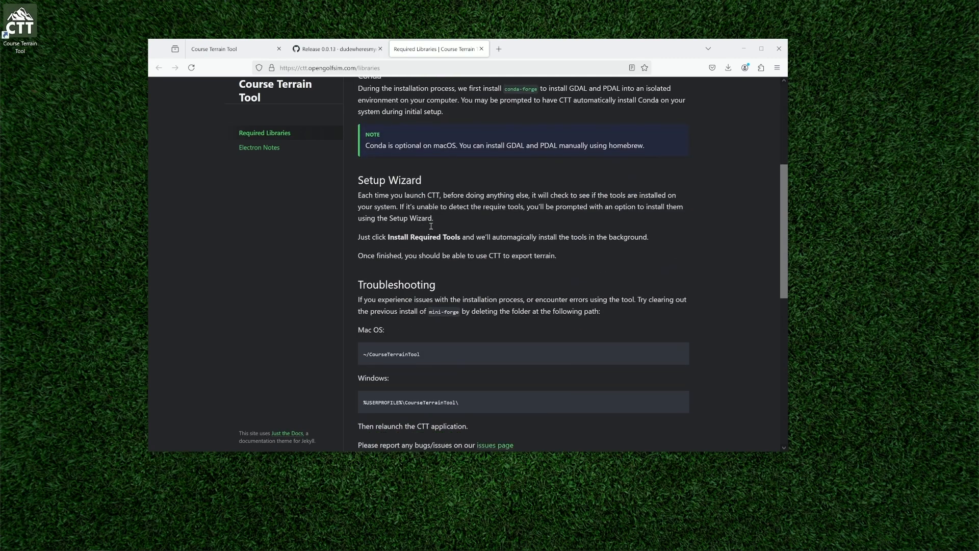
pyautogui.scroll(-5, 431, 230)
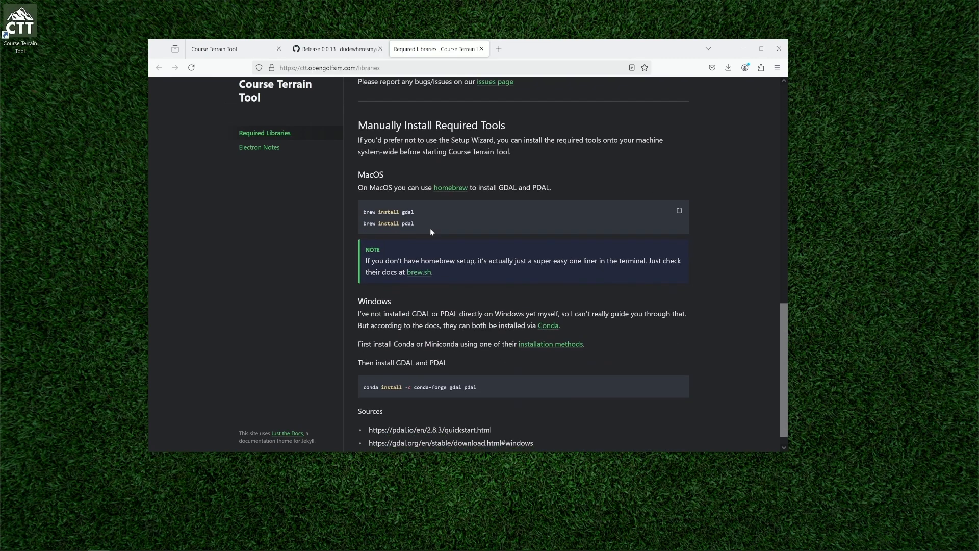
pyautogui.scroll(12, 469, 203)
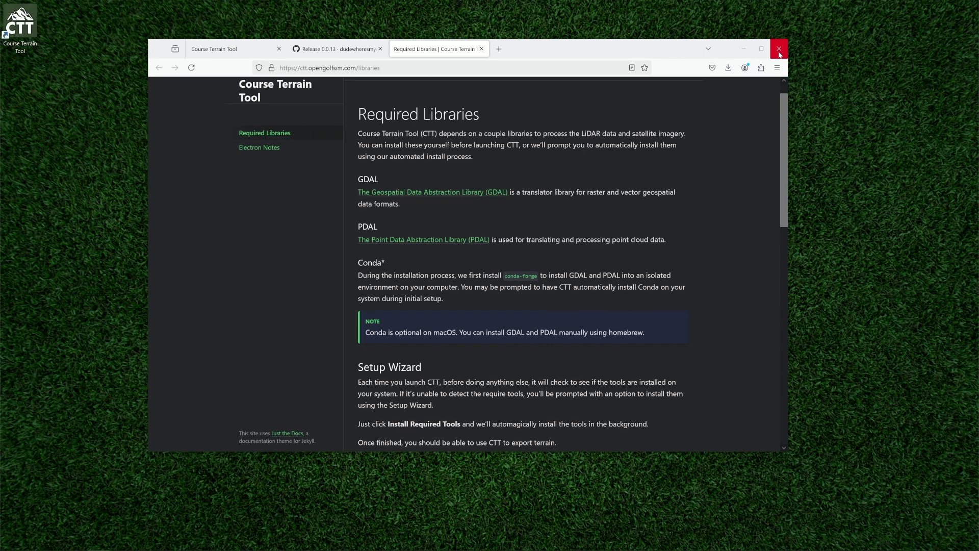
pyautogui.moveTo(616, 48); pyautogui.dragTo(633, 110)
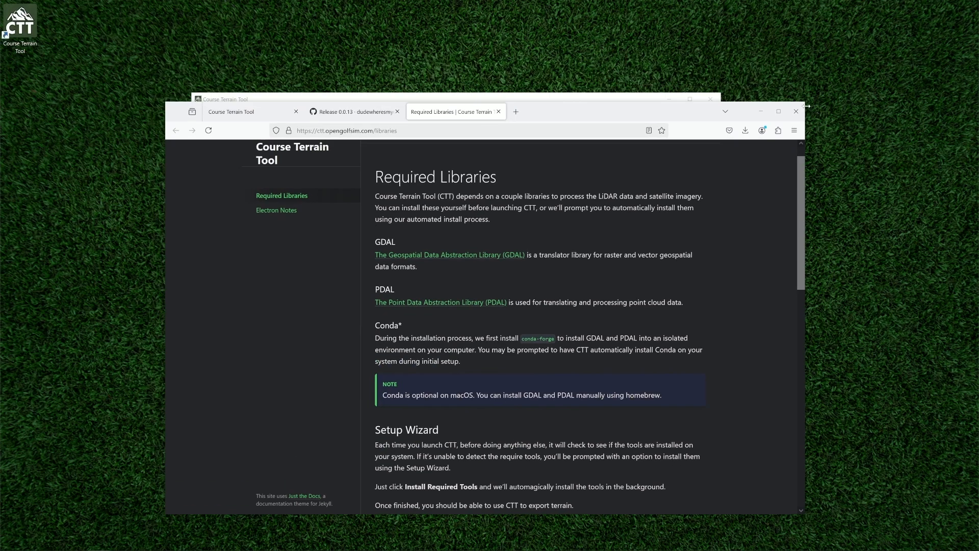
pyautogui.click(797, 111)
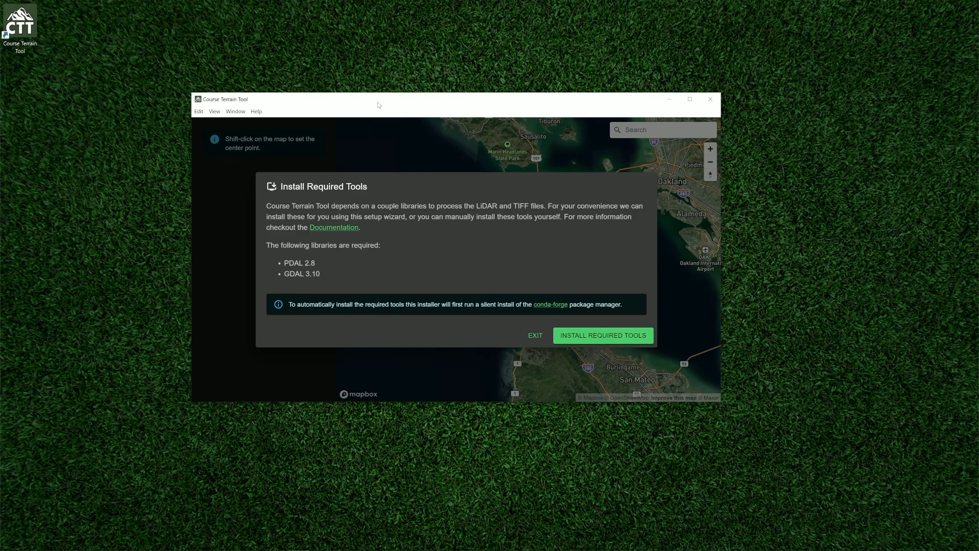
# Install the required PDAL 2.8 and GDAL 3.10 libraries with the setup wizard and finish it
pyautogui.moveTo(378, 100); pyautogui.dragTo(374, 88)
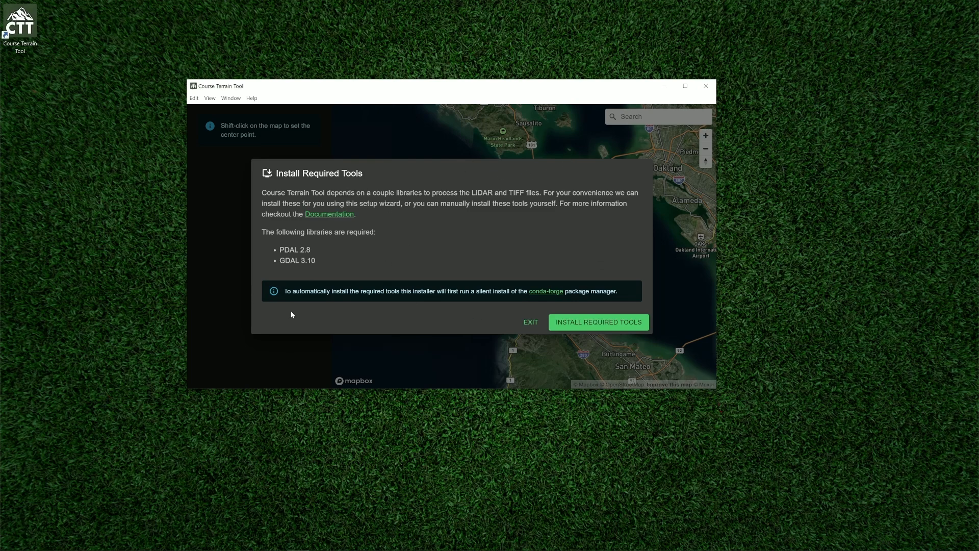
pyautogui.click(606, 329)
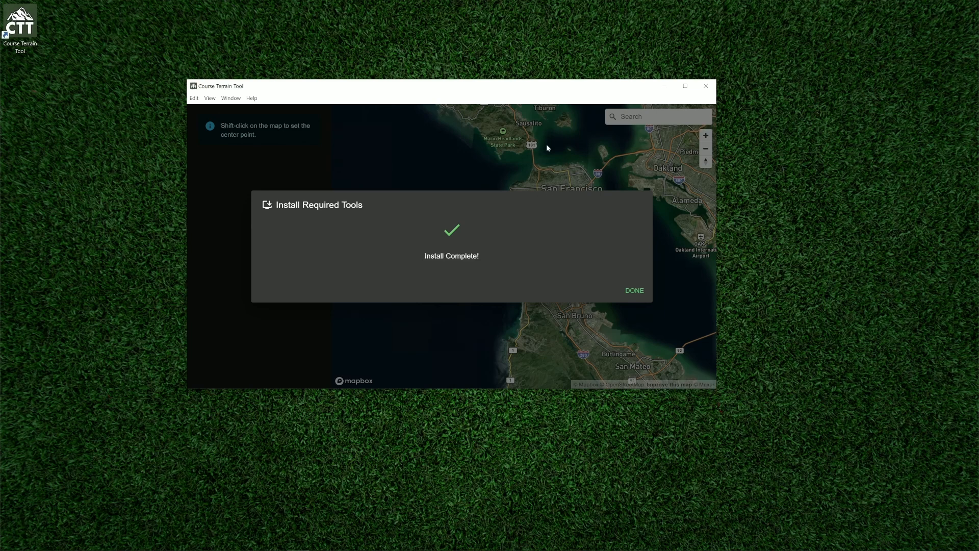
pyautogui.click(637, 290)
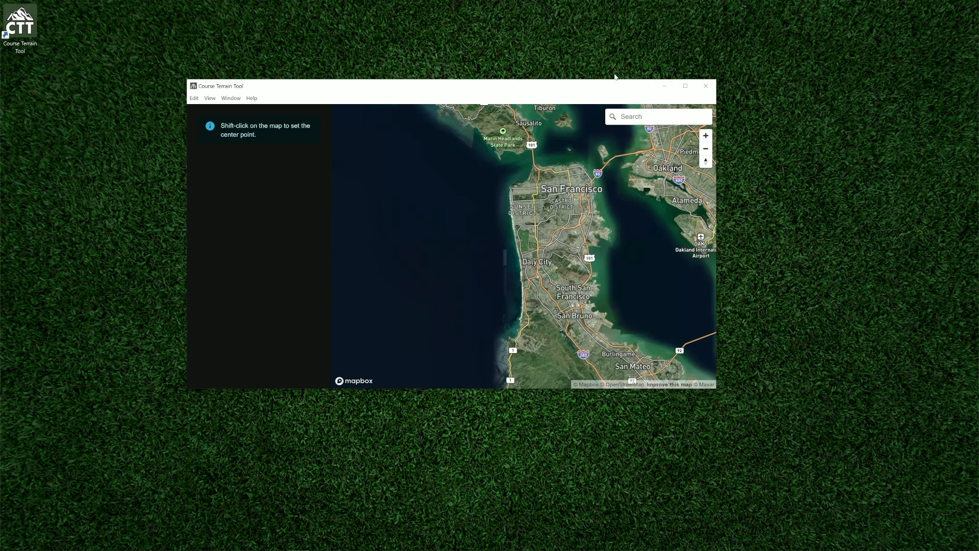
# Enlarge the Course Terrain Tool window in width and height so the map covers most of the desktop
pyautogui.moveTo(369, 80); pyautogui.dragTo(370, 18)
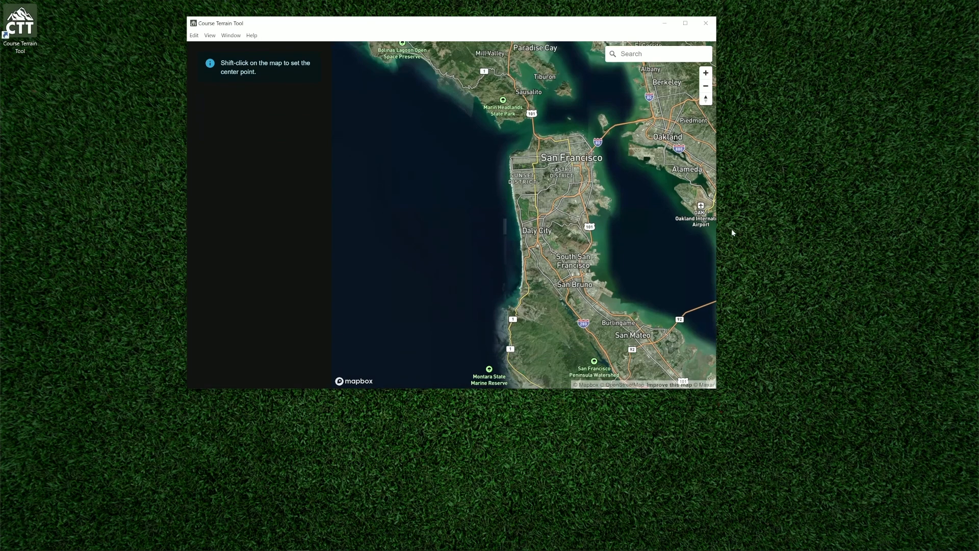
pyautogui.moveTo(717, 238); pyautogui.dragTo(892, 286)
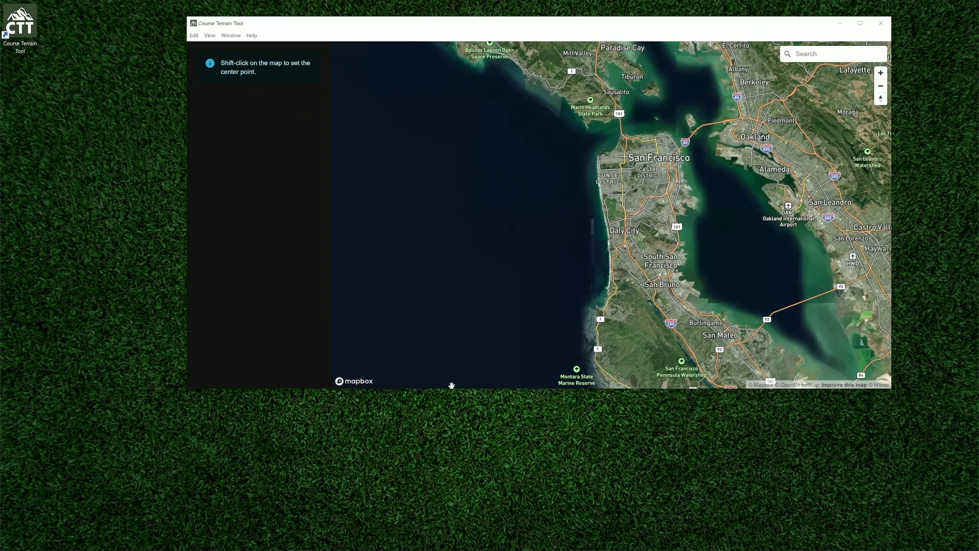
pyautogui.moveTo(453, 389); pyautogui.dragTo(448, 511)
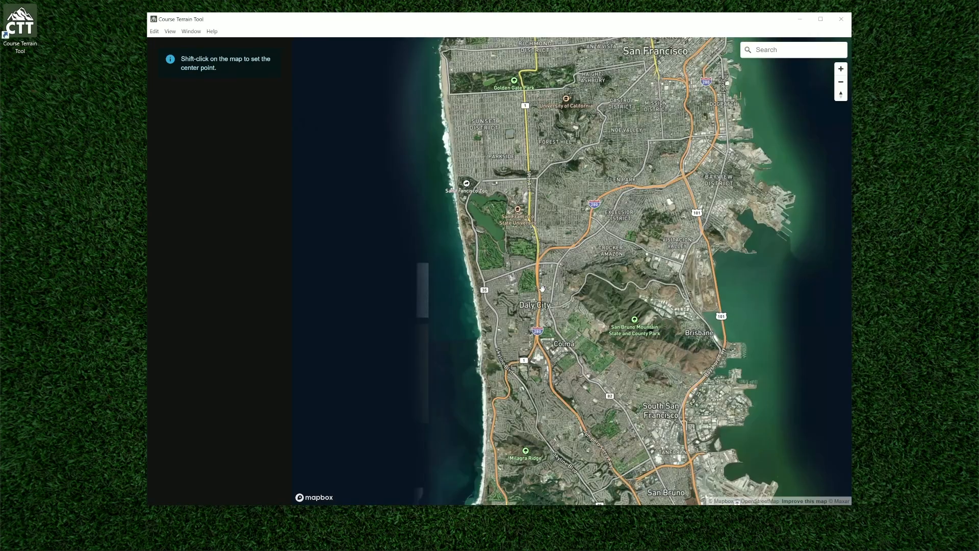
# Set the terrain center point on the Lake Merced golf course just north of Daly City
pyautogui.moveTo(537, 283); pyautogui.dragTo(542, 283)
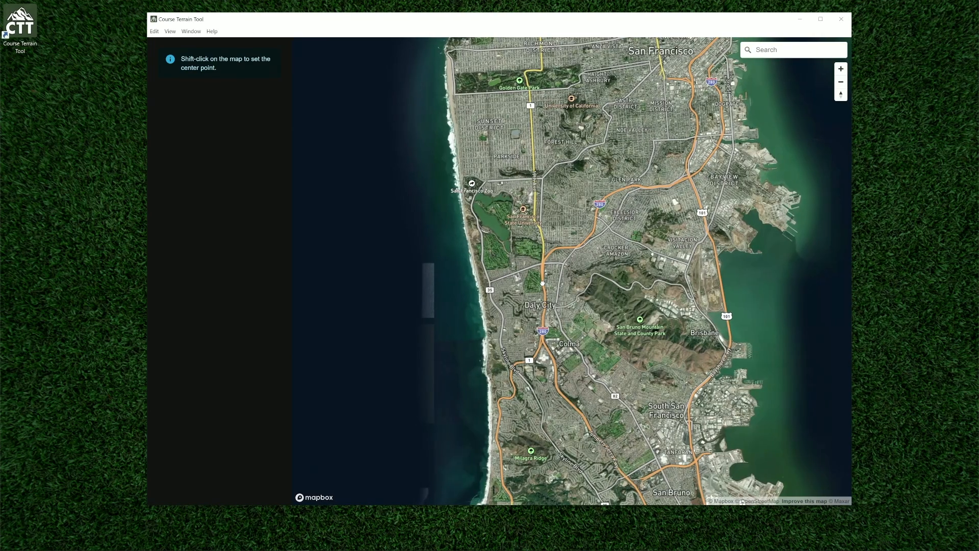
pyautogui.scroll(1, 542, 283)
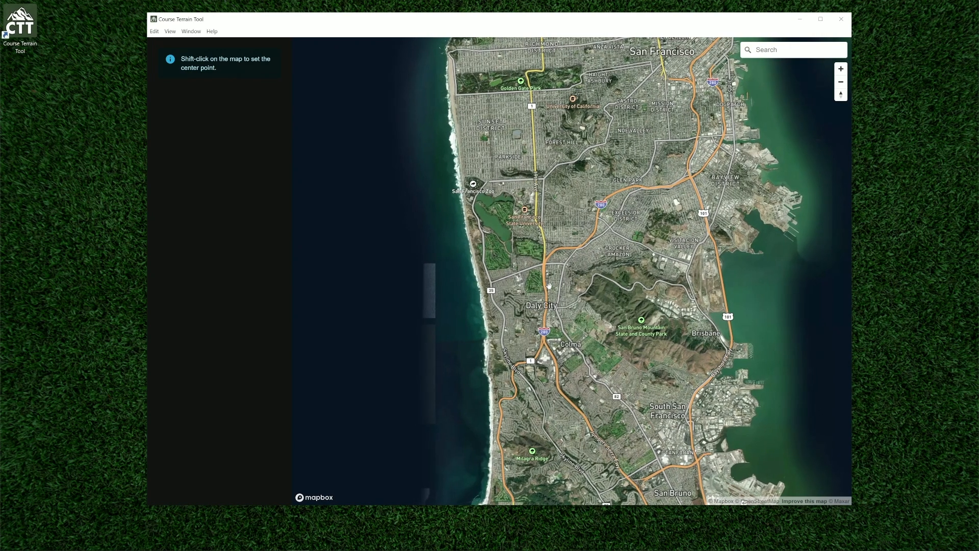
pyautogui.scroll(2, 548, 285)
pyautogui.scroll(1, 548, 285)
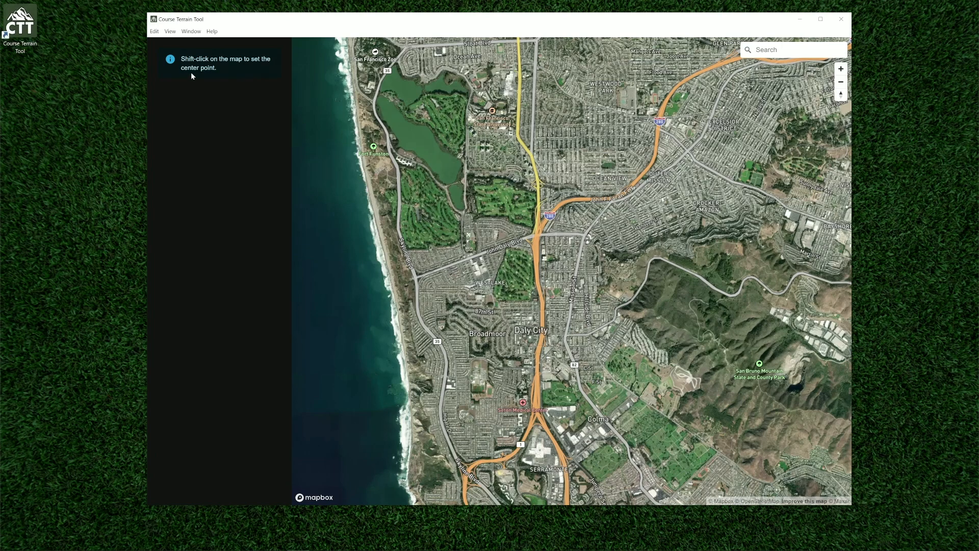
pyautogui.keyDown('shift'); pyautogui.click(517, 272); pyautogui.keyUp('shift')
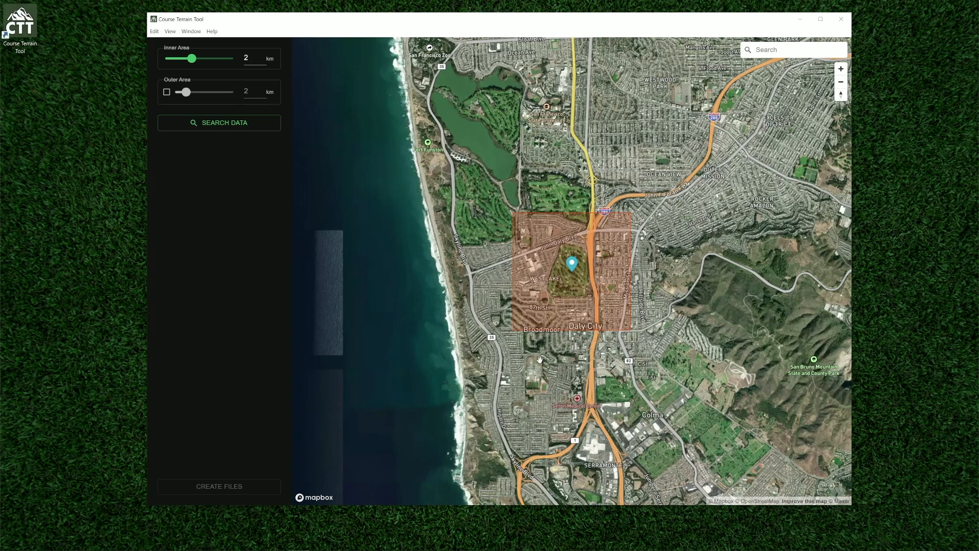
# Reduce the inner area around the Lake Merced golf course to 0.95 km
pyautogui.scroll(5, 532, 271)
pyautogui.moveTo(584, 250); pyautogui.dragTo(495, 279)
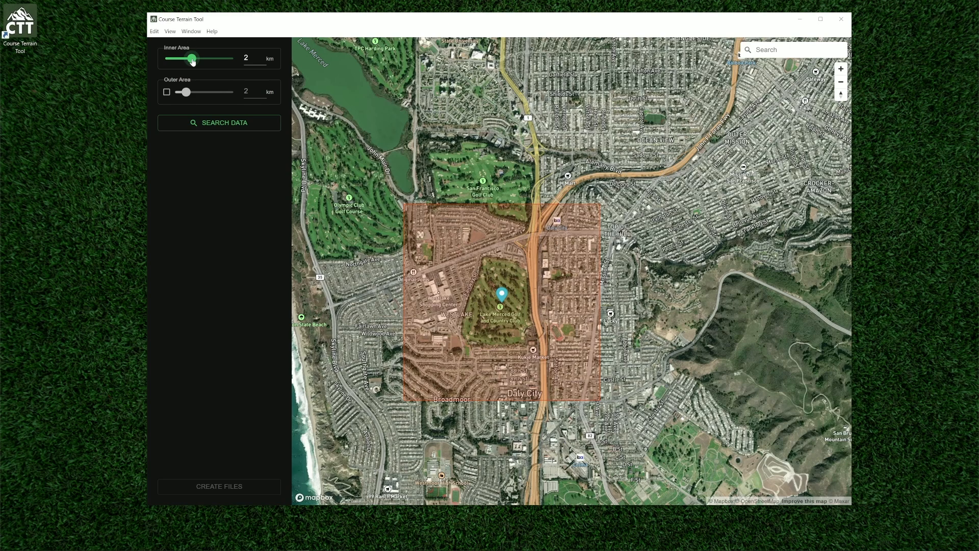
pyautogui.moveTo(191, 60); pyautogui.dragTo(177, 58)
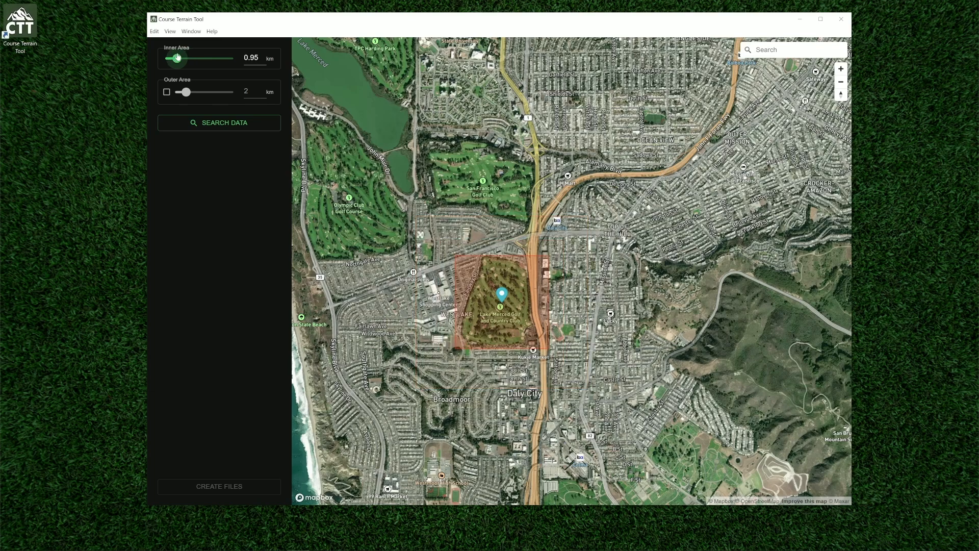
# Move the center point to the Olympic Club Golf Course and enlarge the inner area to 1.8 km
pyautogui.scroll(3, 521, 325)
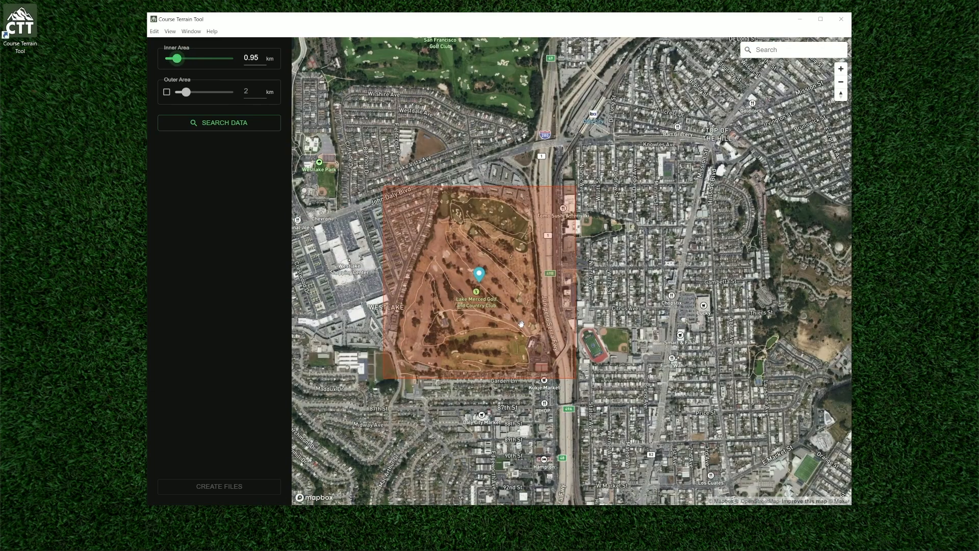
pyautogui.scroll(-5, 521, 324)
pyautogui.moveTo(512, 304)
pyautogui.mouseDown()
pyautogui.moveTo(411, 211)
pyautogui.moveTo(407, 227)
pyautogui.mouseUp()
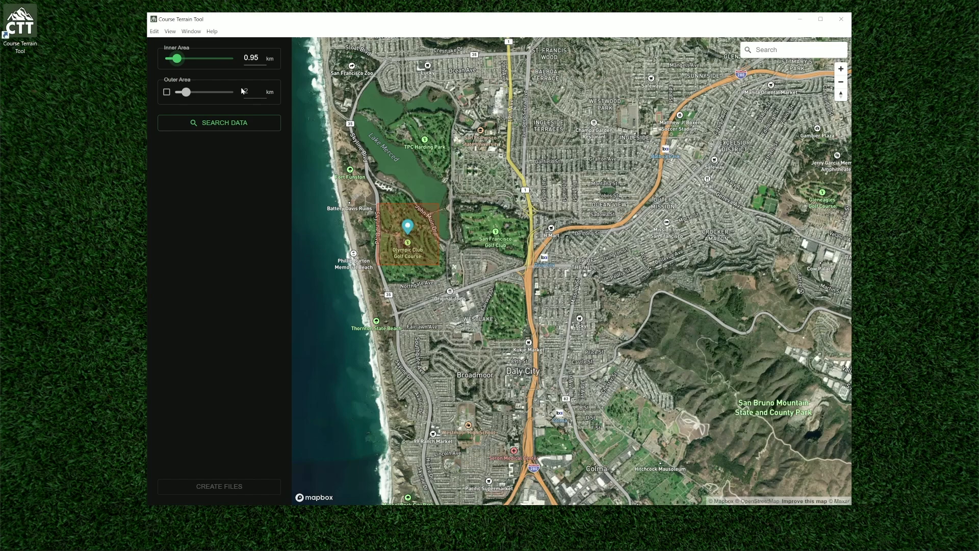
pyautogui.moveTo(177, 58); pyautogui.dragTo(189, 58)
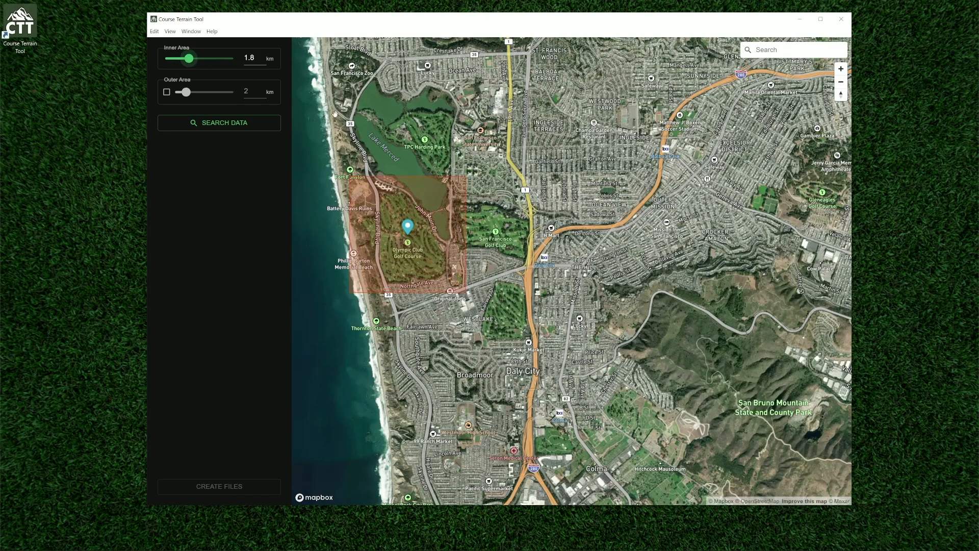
pyautogui.click(263, 60)
# Move the center point back onto Lake Merced Golf and Country Club and set the inner area to 1 km
pyautogui.moveTo(408, 227); pyautogui.dragTo(509, 304)
pyautogui.moveTo(189, 58); pyautogui.dragTo(177, 58)
pyautogui.scroll(3, 519, 334)
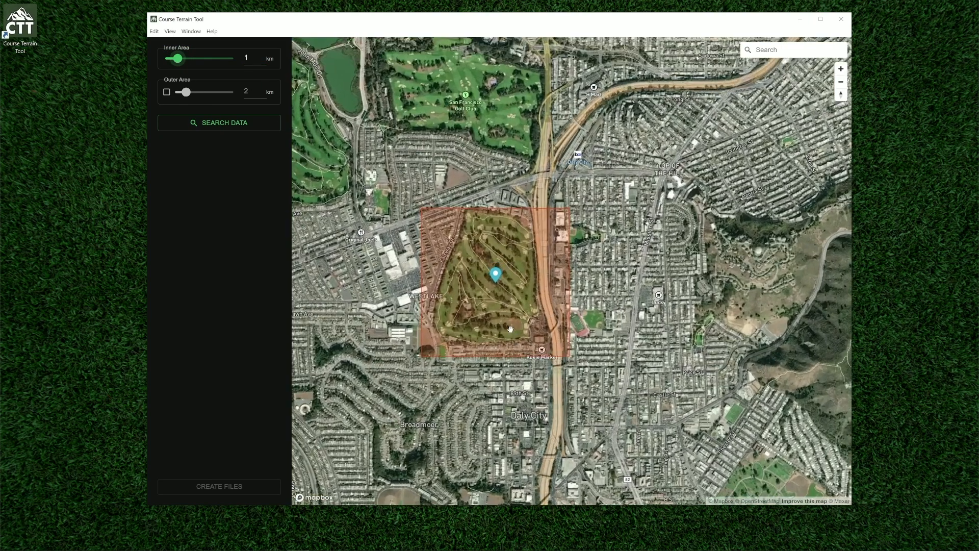
pyautogui.moveTo(494, 257); pyautogui.dragTo(497, 255)
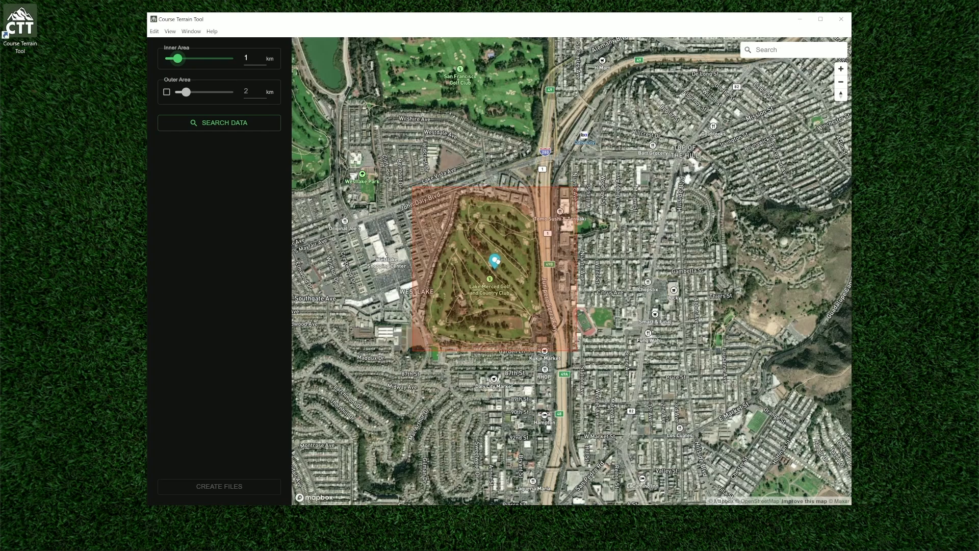
pyautogui.scroll(-2, 517, 311)
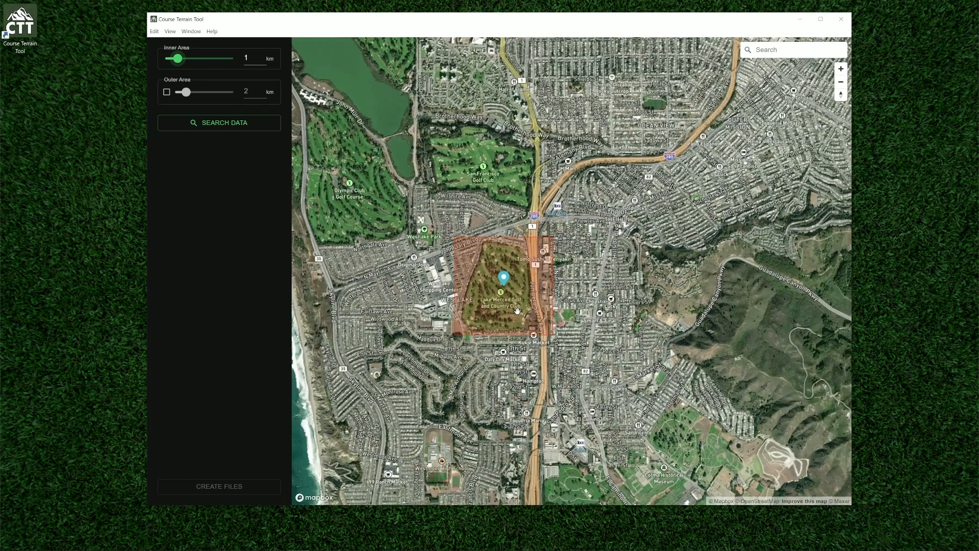
# Enable the outer area around the Lake Merced golf course and set its size to 3 km
pyautogui.click(167, 93)
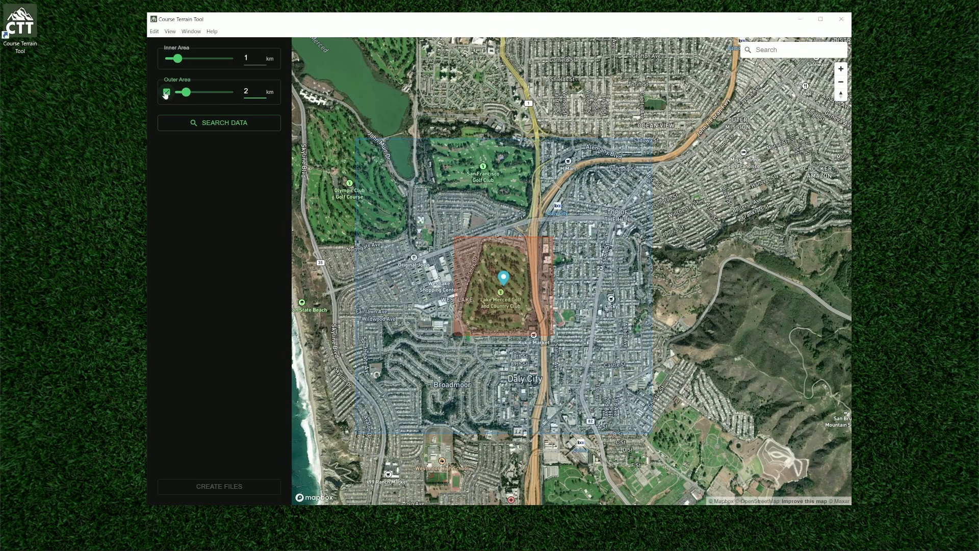
pyautogui.doubleClick(246, 91)
pyautogui.moveTo(186, 92); pyautogui.dragTo(191, 92)
pyautogui.doubleClick(251, 91)
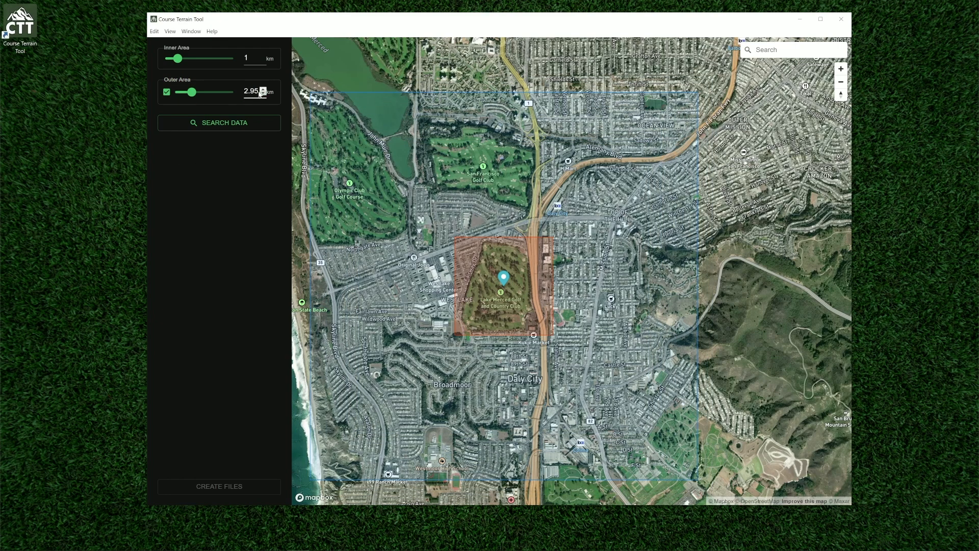
pyautogui.write('3')
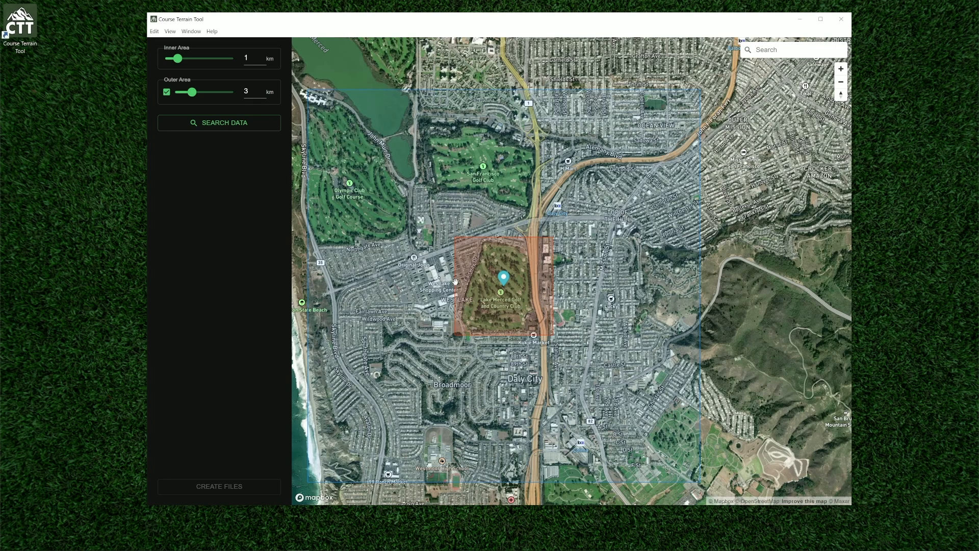
pyautogui.scroll(-1, 493, 281)
pyautogui.scroll(-2, 495, 280)
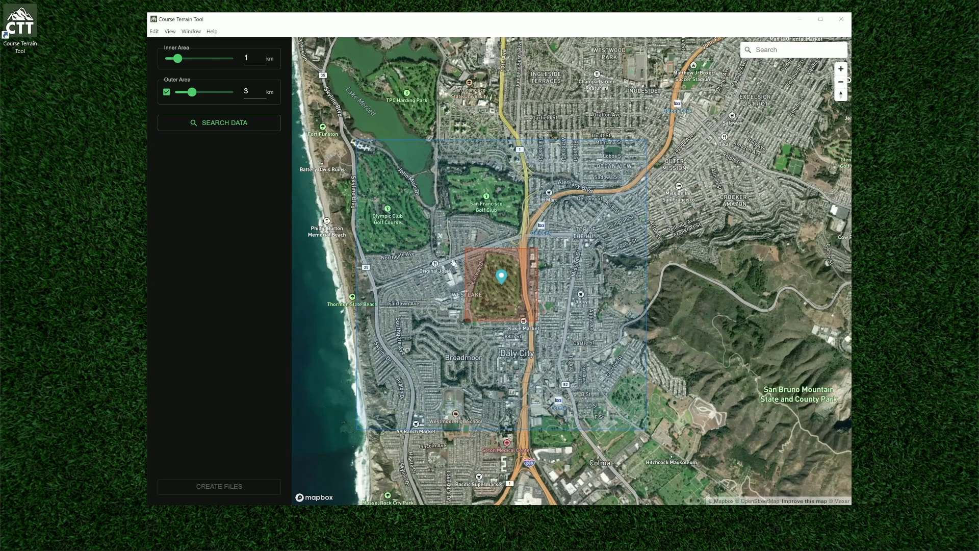
# Disable the outer area, search elevation data and load USGS Lidar Point Cloud ARRA_CA_GOLDENGATE_2010 for the inner area
pyautogui.click(166, 92)
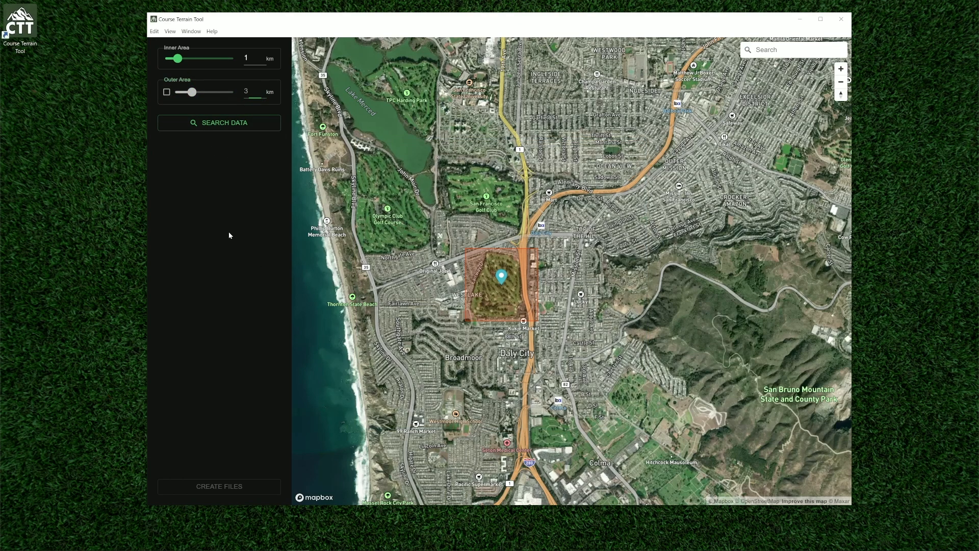
pyautogui.click(230, 129)
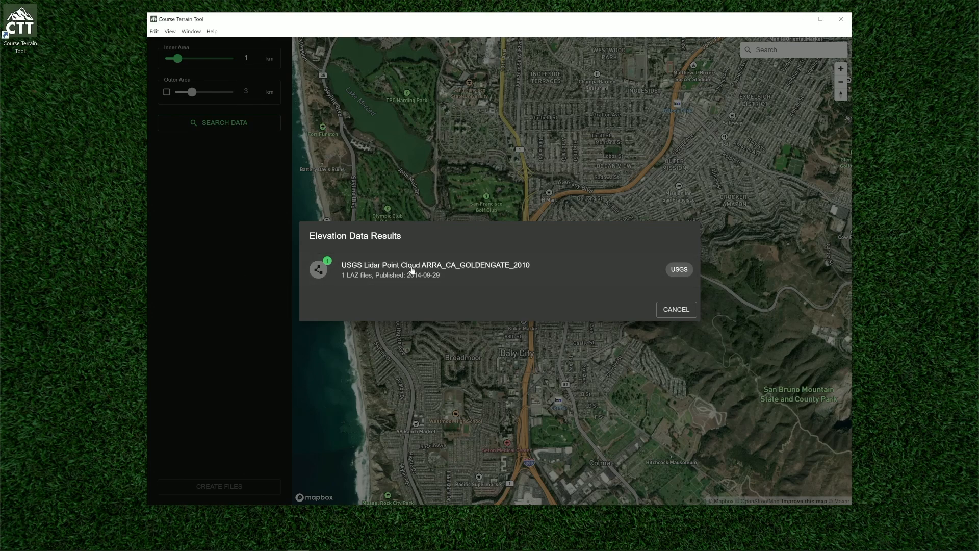
pyautogui.click(318, 267)
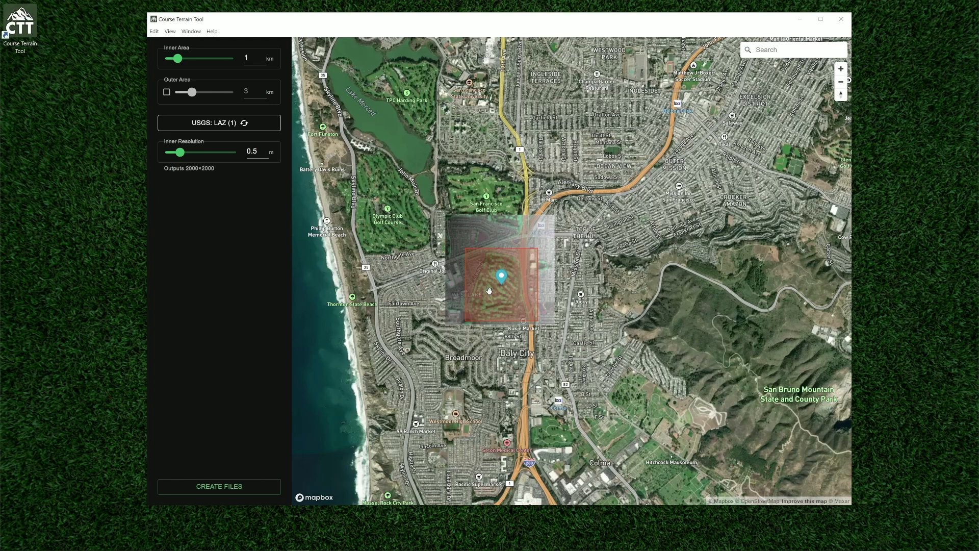
# Re-enable the 3 km outer area and load the ARRA_CA_GOLDENGATE_2010 lidar dataset for both areas
pyautogui.click(167, 93)
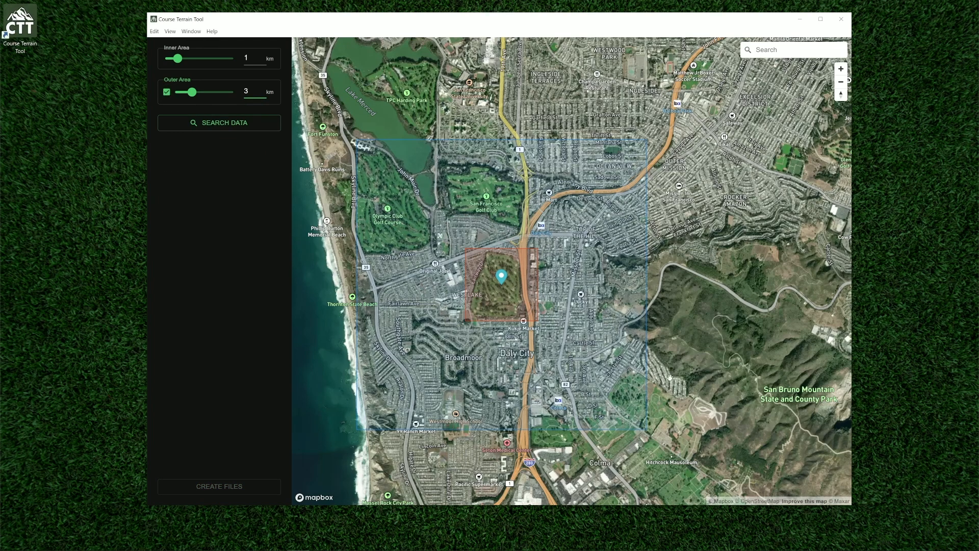
pyautogui.click(193, 123)
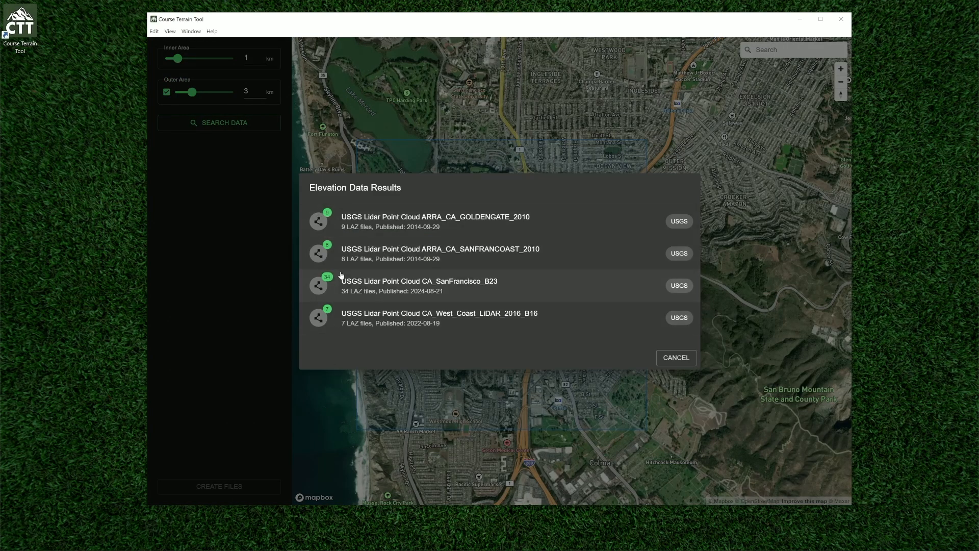
pyautogui.click(329, 220)
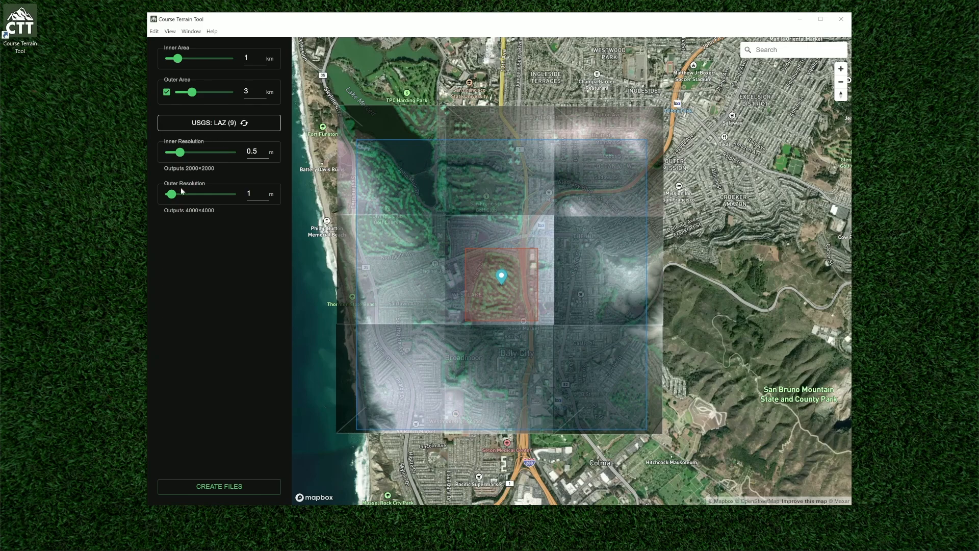
# Exclude the outer area again, repeat the elevation data search and load the USGS lidar dataset for the inner area only
pyautogui.click(167, 92)
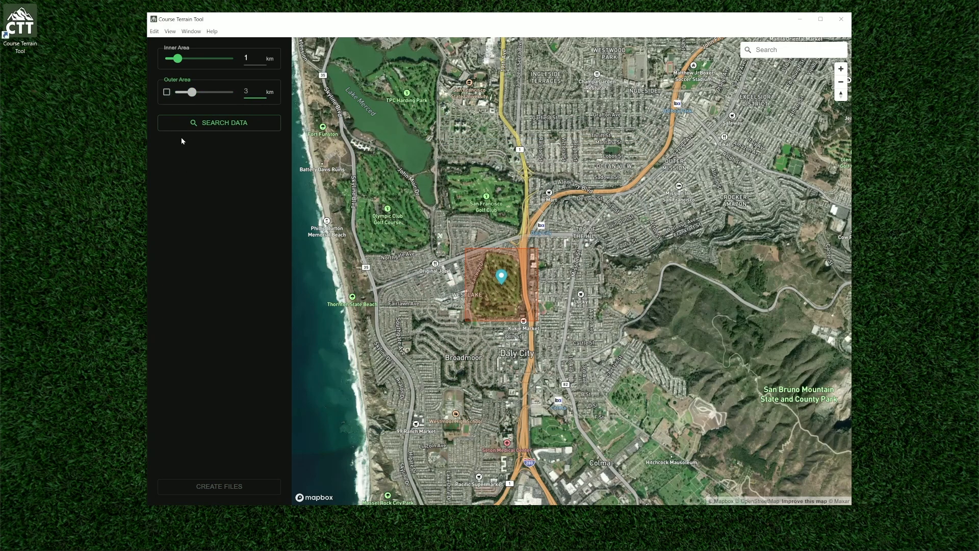
pyautogui.click(178, 121)
pyautogui.click(364, 272)
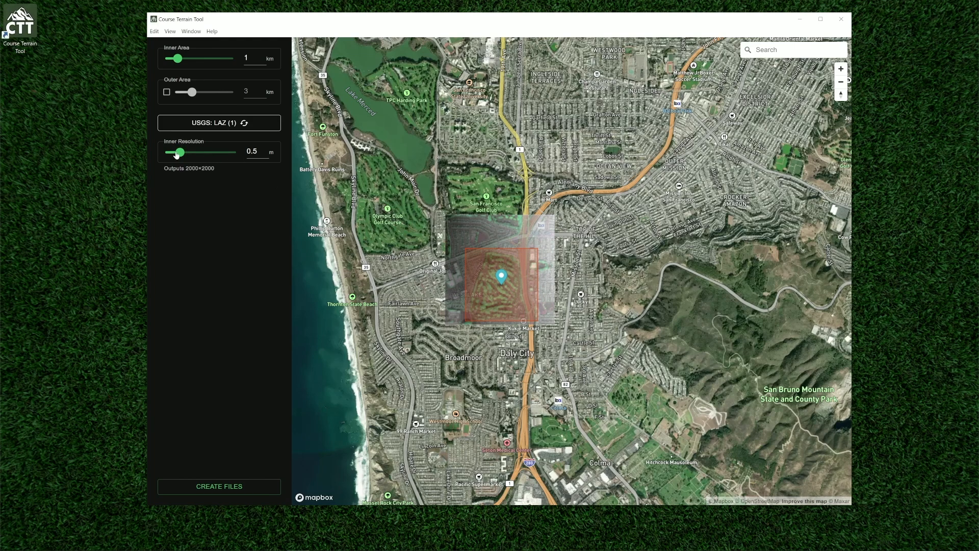
# Set the inner resolution to 0.3 m
pyautogui.moveTo(183, 154); pyautogui.dragTo(165, 153)
pyautogui.moveTo(168, 157)
pyautogui.mouseDown()
pyautogui.moveTo(176, 157)
pyautogui.moveTo(168, 152)
pyautogui.mouseUp()
pyautogui.moveTo(184, 169); pyautogui.dragTo(245, 171)
pyautogui.click(180, 177)
pyautogui.moveTo(177, 155); pyautogui.dragTo(173, 154)
# Generate the terrain files in a new course folder named RiveriaTerrain inside Terrain Data
pyautogui.click(230, 486)
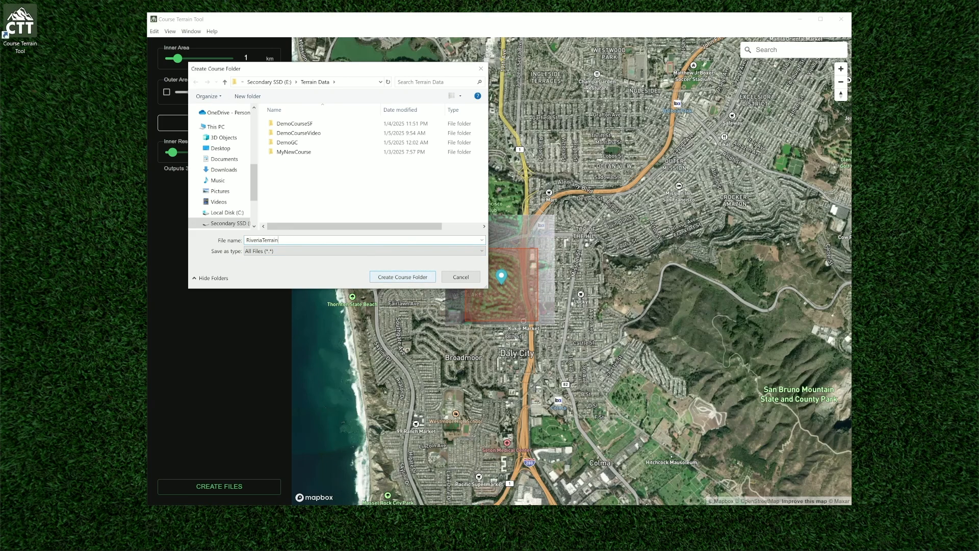
pyautogui.click(387, 277)
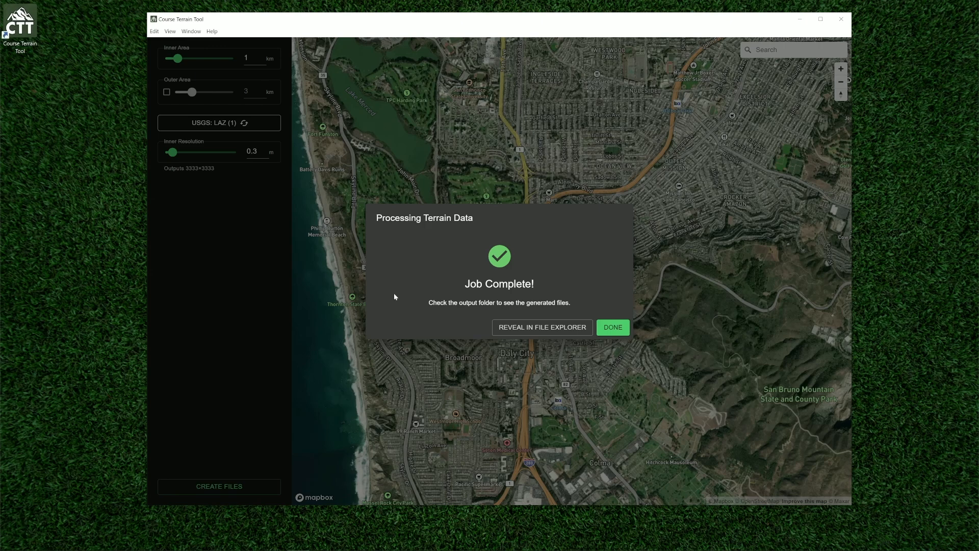
# Reveal the output in File Explorer, open the RiveriaTerrain folder and examine the inner terrain figures in MinMax.csv
pyautogui.click(515, 327)
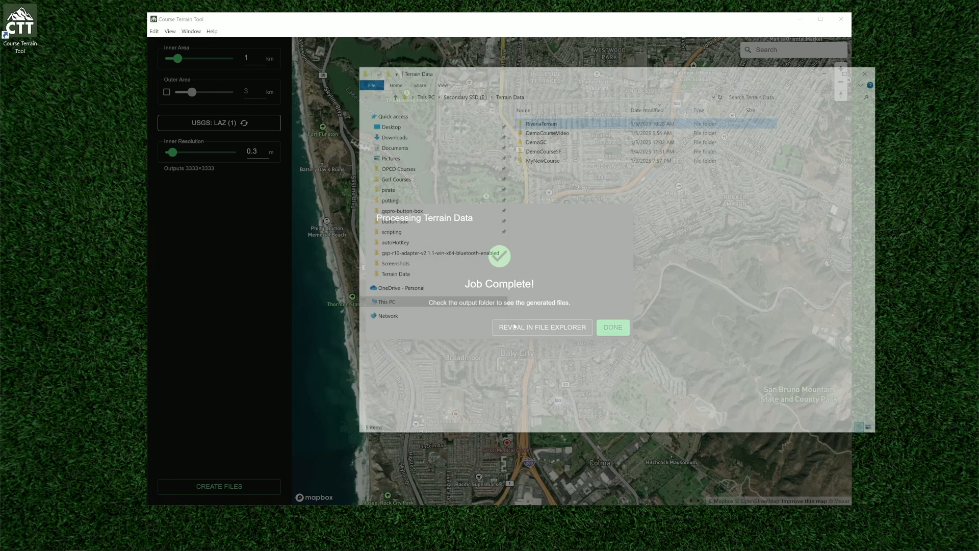
pyautogui.doubleClick(545, 123)
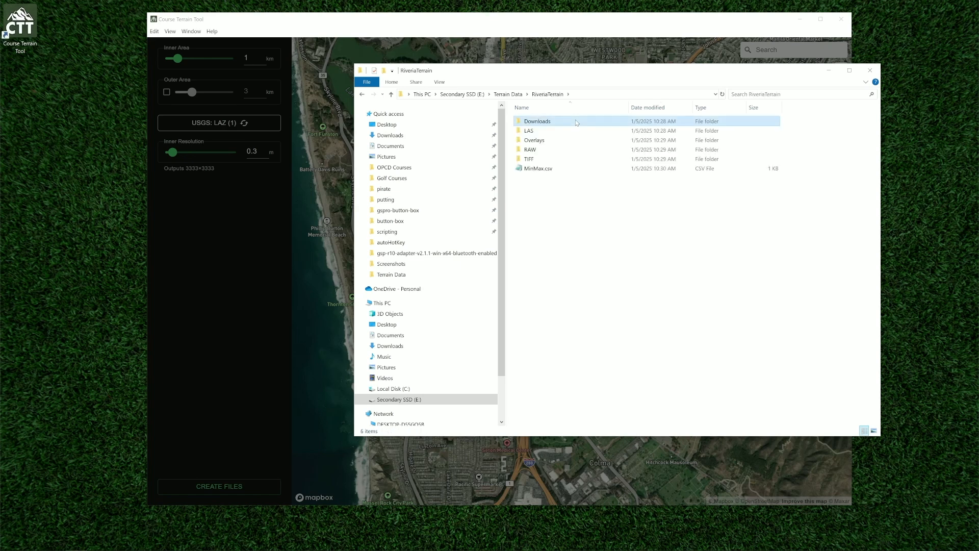
pyautogui.click(556, 185)
pyautogui.moveTo(541, 202); pyautogui.dragTo(539, 104)
pyautogui.click(550, 213)
pyautogui.doubleClick(539, 168)
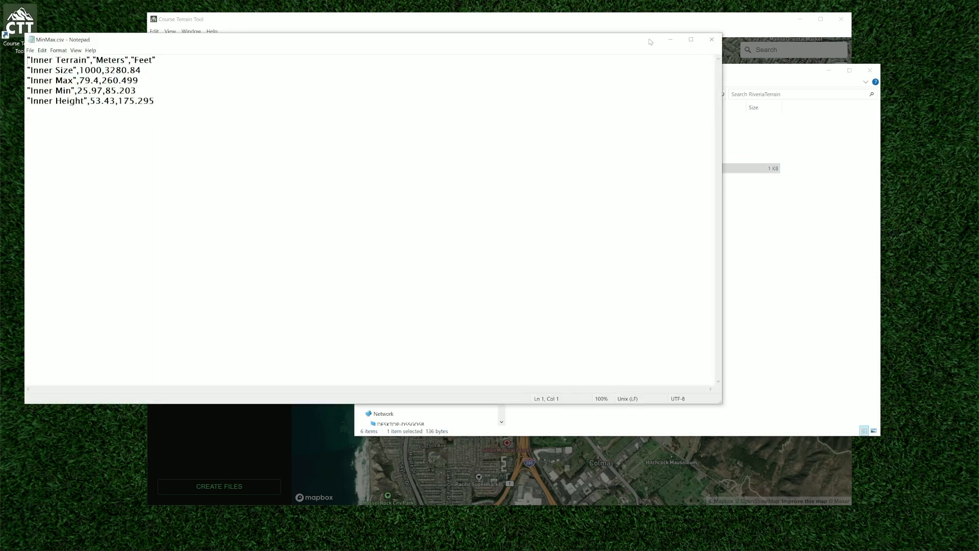
pyautogui.click(712, 39)
pyautogui.click(532, 189)
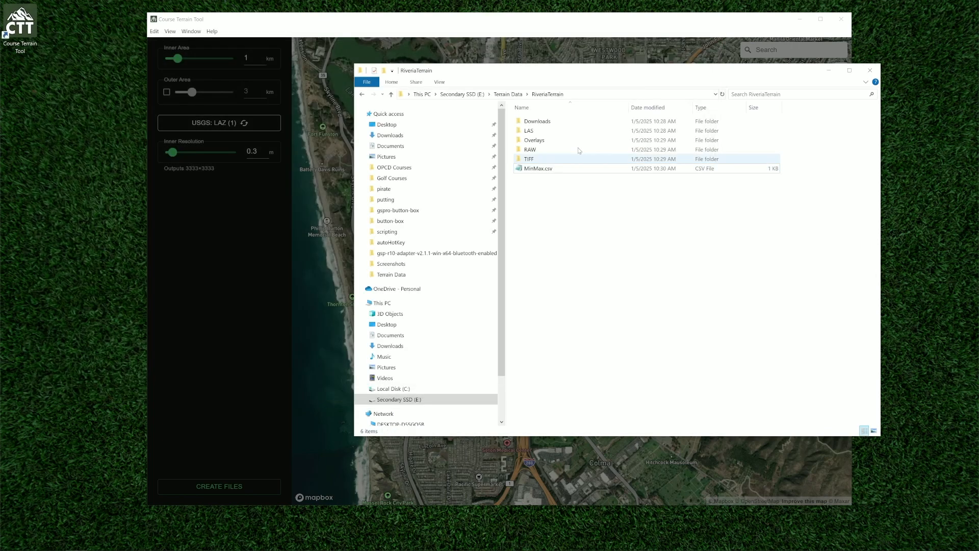
# View the satellite images inner_sat_google.jpg and inner_sat_bing.jpg in the Overlays folder
pyautogui.doubleClick(563, 140)
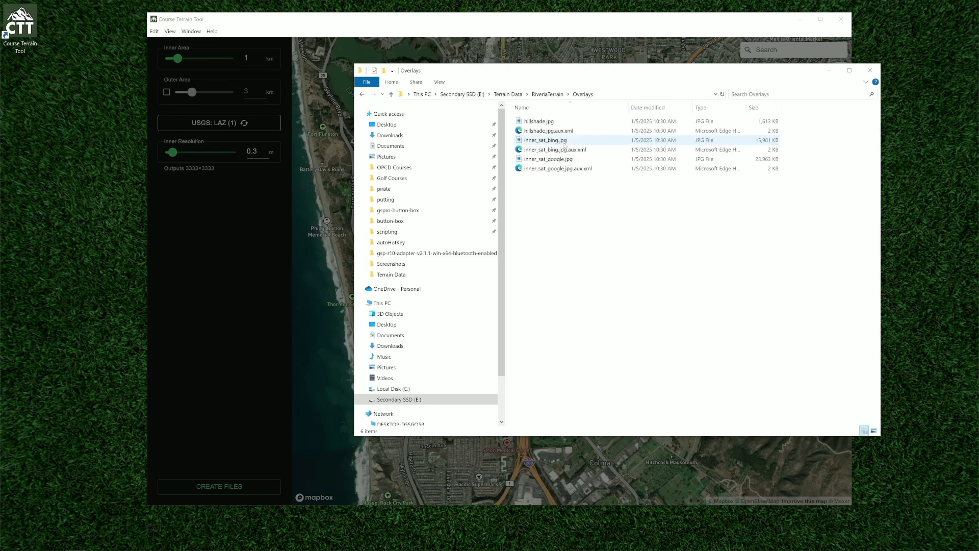
pyautogui.click(585, 161)
pyautogui.doubleClick(585, 162)
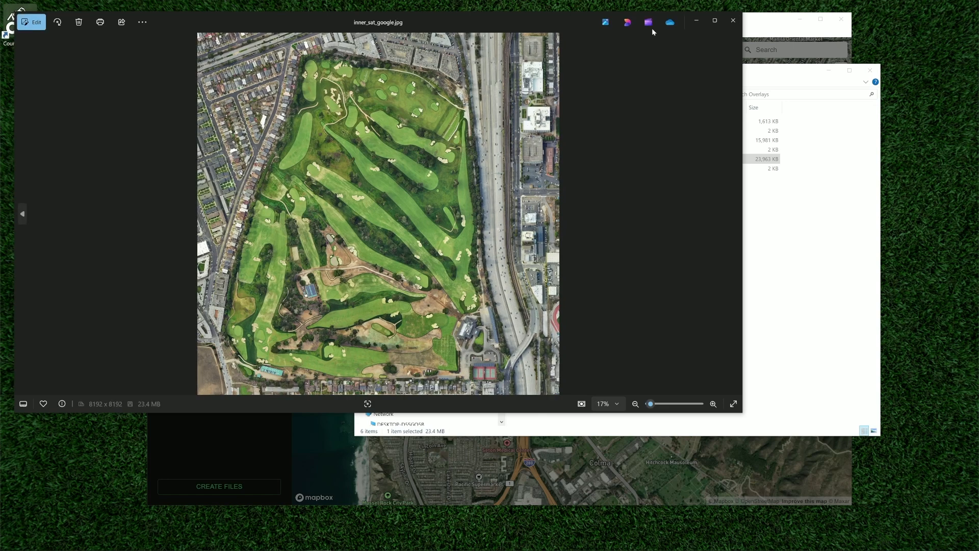
pyautogui.click(733, 20)
pyautogui.doubleClick(574, 139)
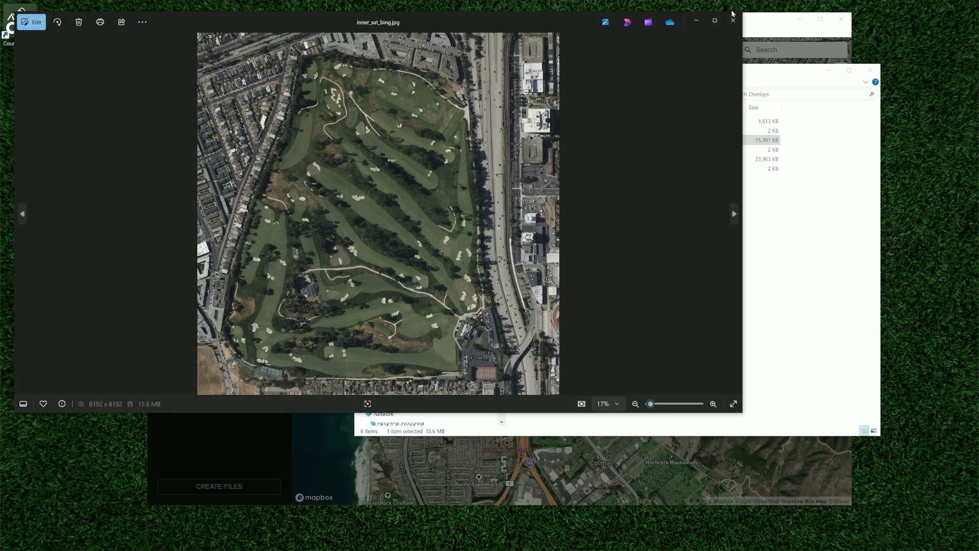
pyautogui.click(733, 21)
pyautogui.click(547, 93)
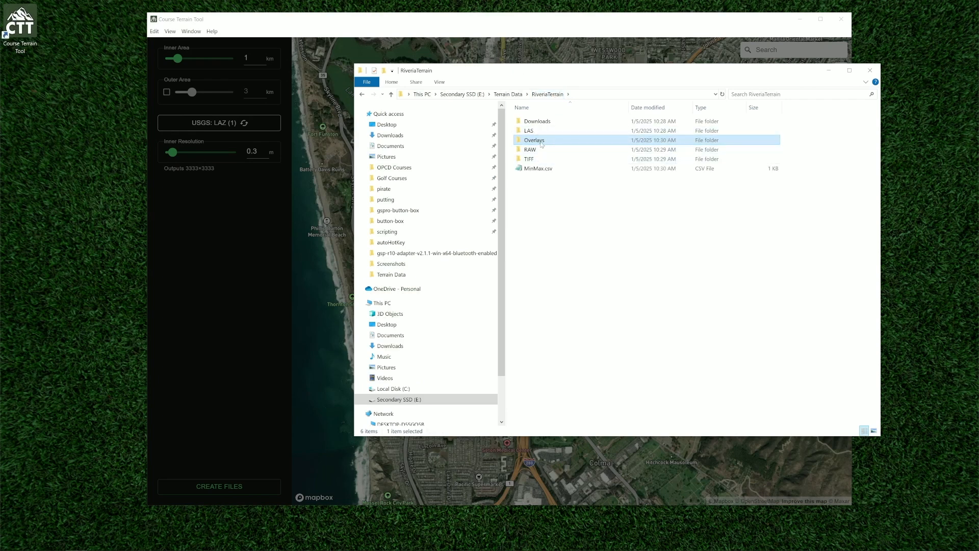
# View hillshade.jpg in the Overlays folder and return to the RiveriaTerrain folder
pyautogui.doubleClick(541, 142)
pyautogui.doubleClick(541, 120)
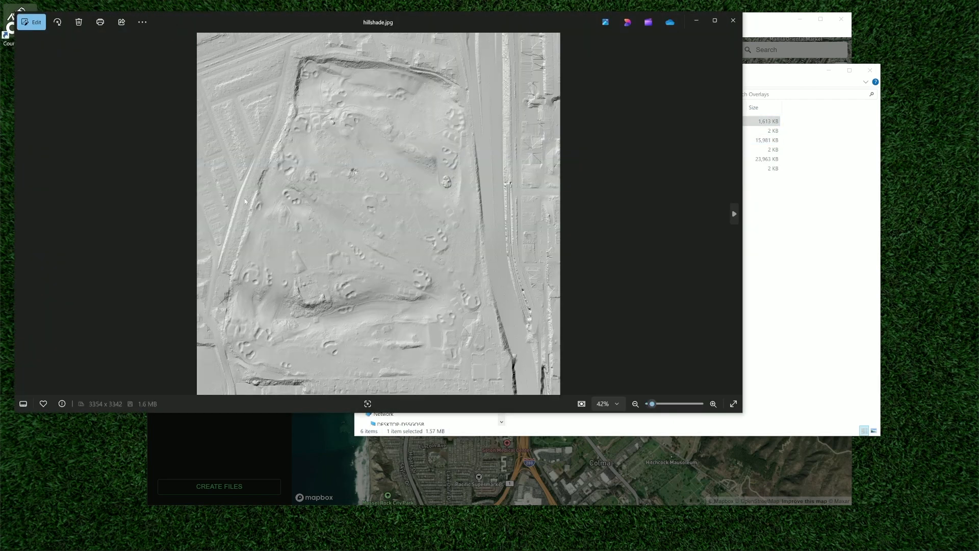
pyautogui.click(733, 20)
pyautogui.click(545, 93)
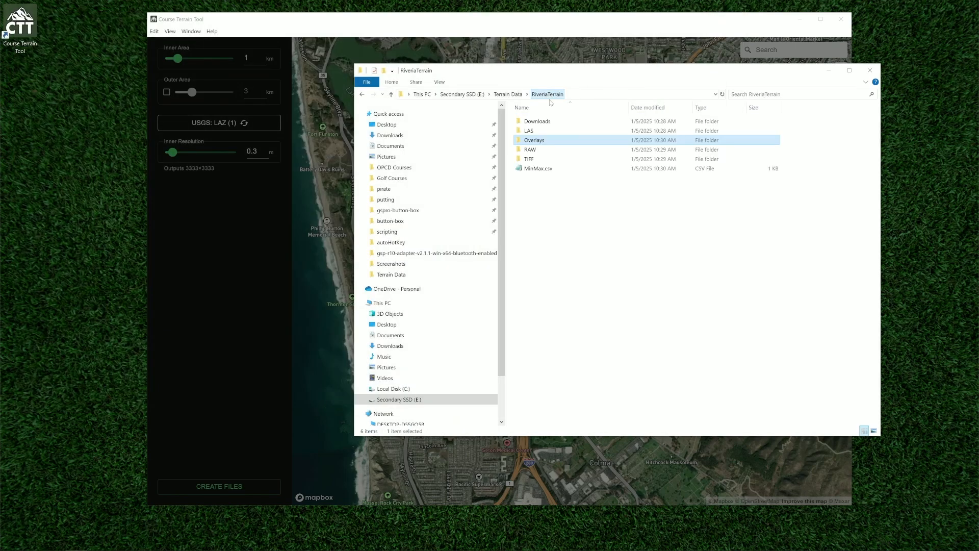
# Inspect the inner_terrain_30cm.raw file in the RAW folder and return to the RiveriaTerrain folder
pyautogui.doubleClick(539, 150)
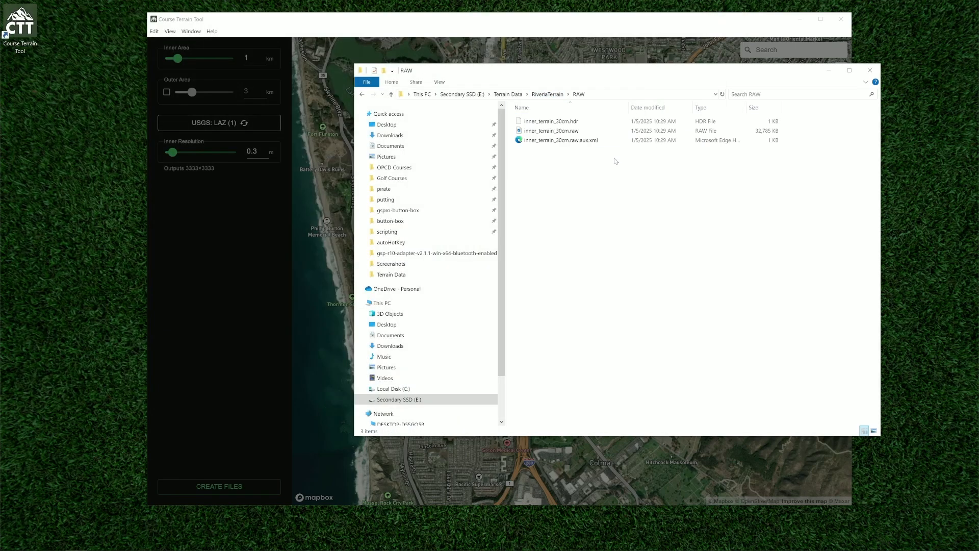
pyautogui.click(575, 133)
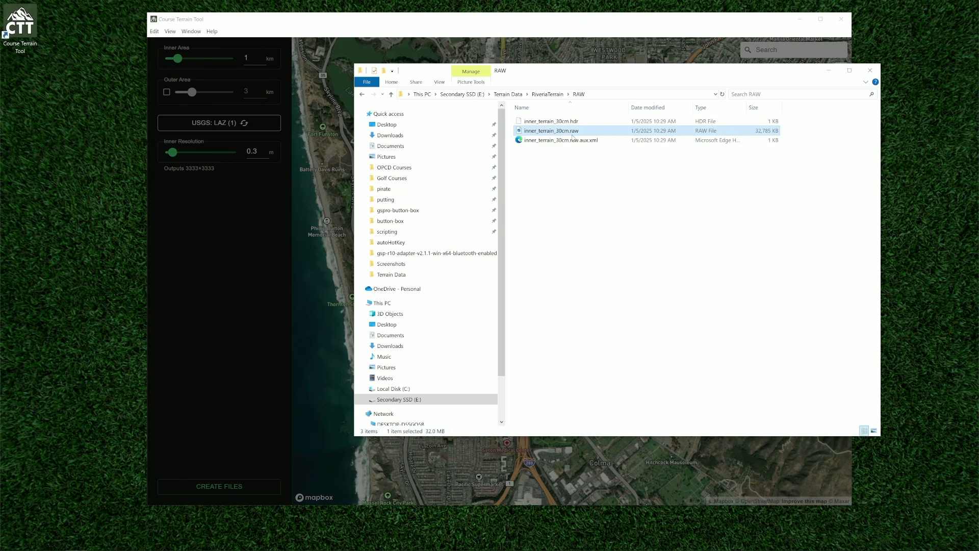
pyautogui.click(563, 151)
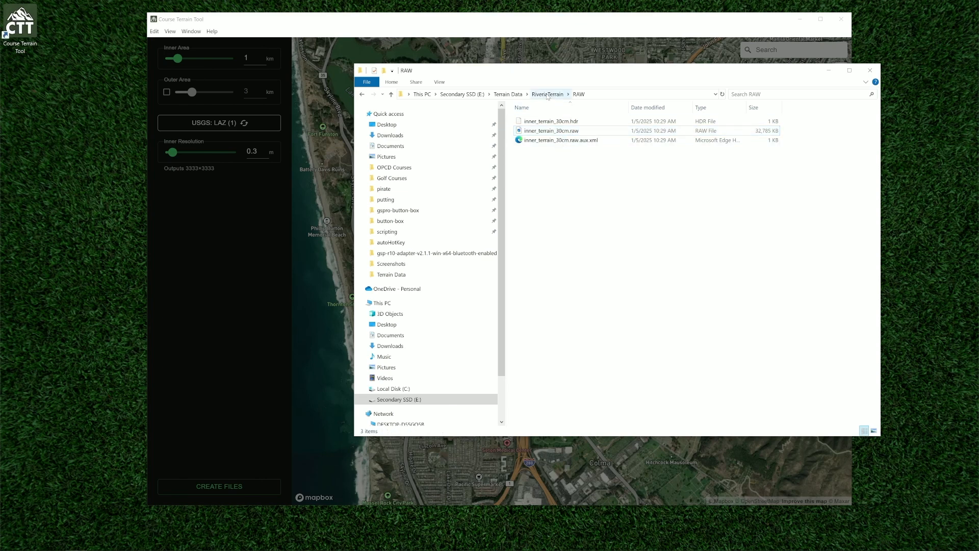
pyautogui.click(548, 95)
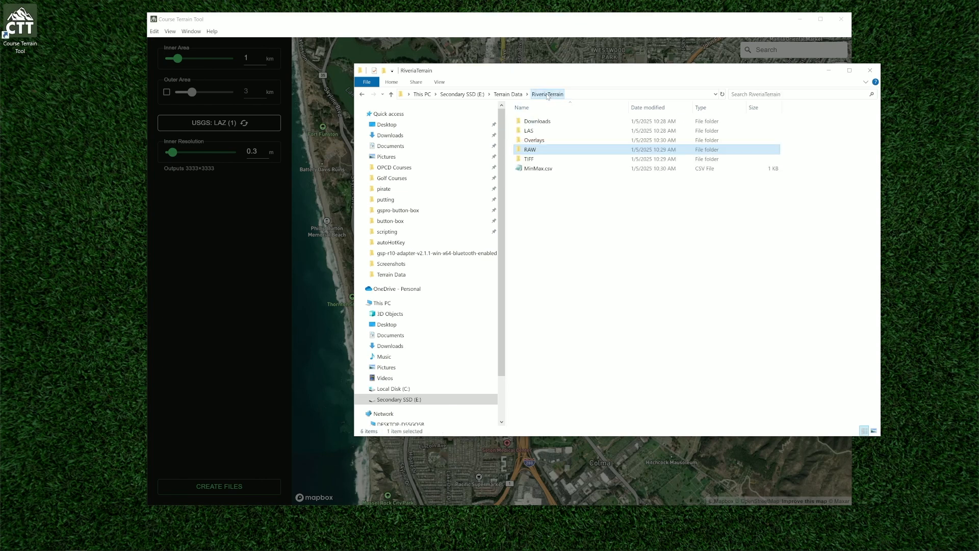
pyautogui.click(555, 198)
# Check the merged point cloud in the LAS folder and the source LAZ file in the Downloads folder
pyautogui.doubleClick(551, 132)
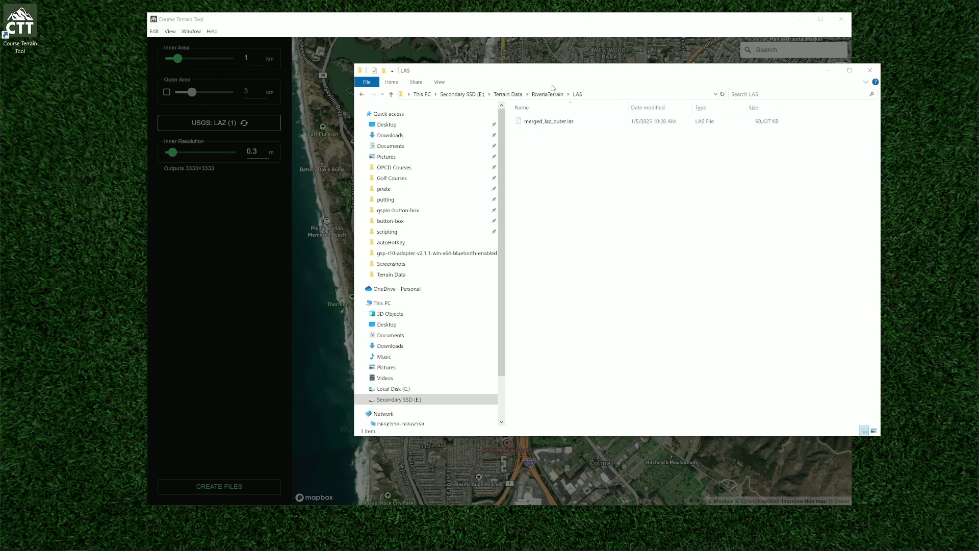
pyautogui.click(551, 95)
pyautogui.doubleClick(541, 122)
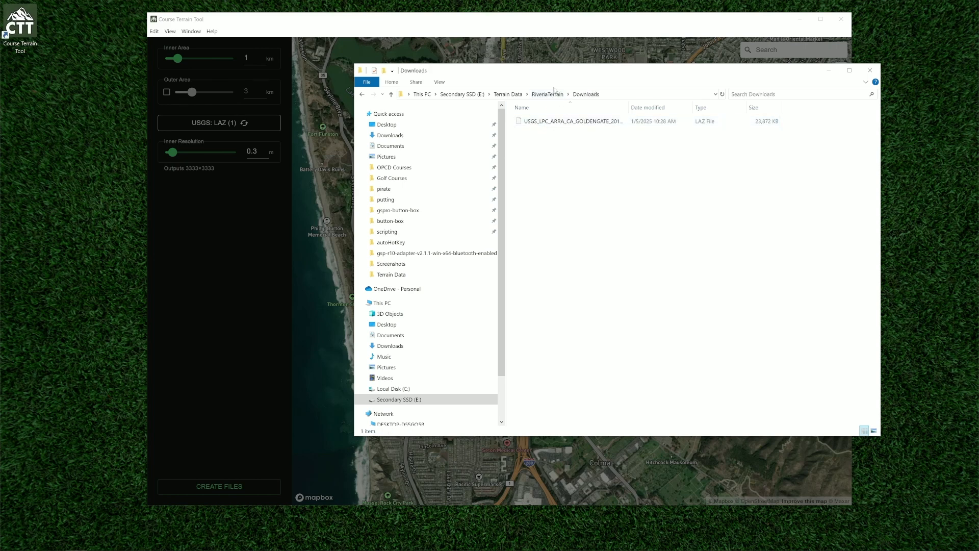
pyautogui.click(543, 94)
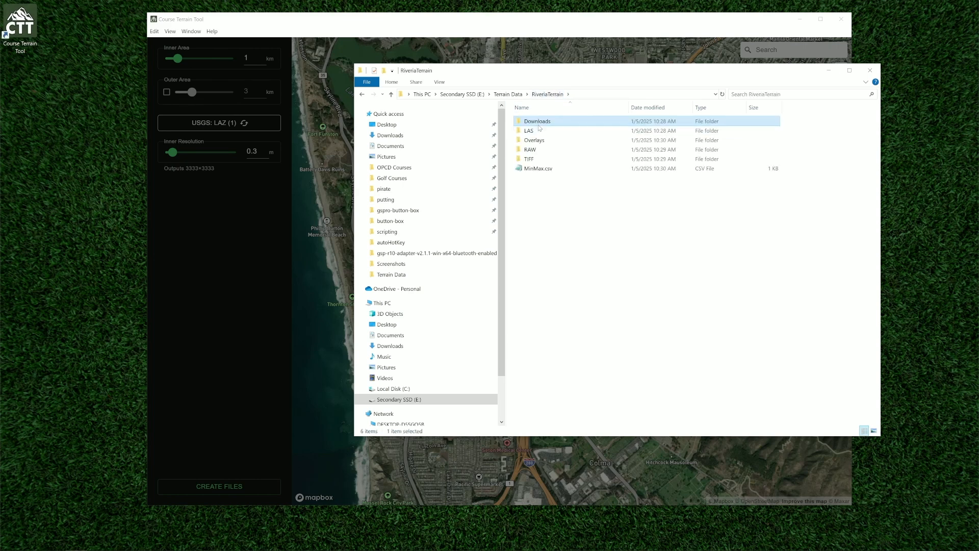
pyautogui.doubleClick(540, 130)
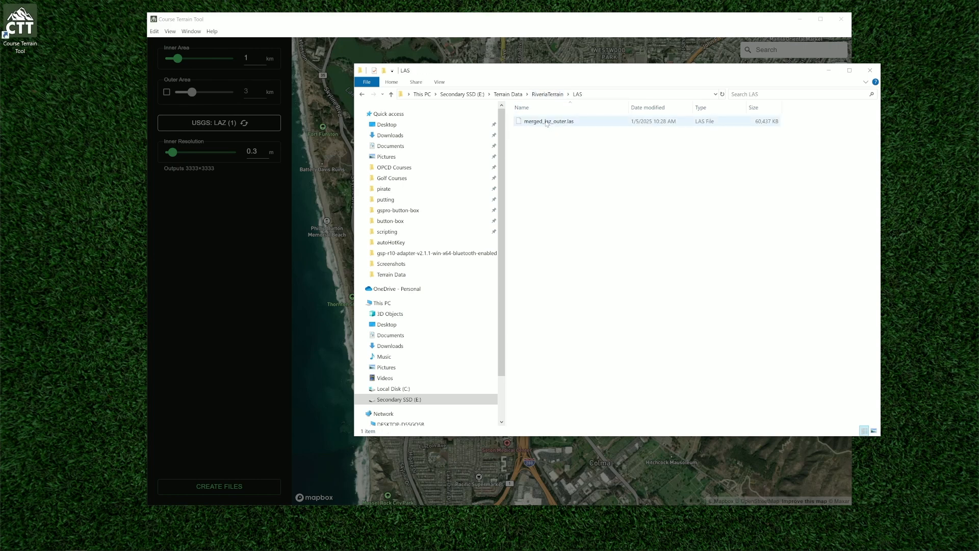
pyautogui.click(541, 94)
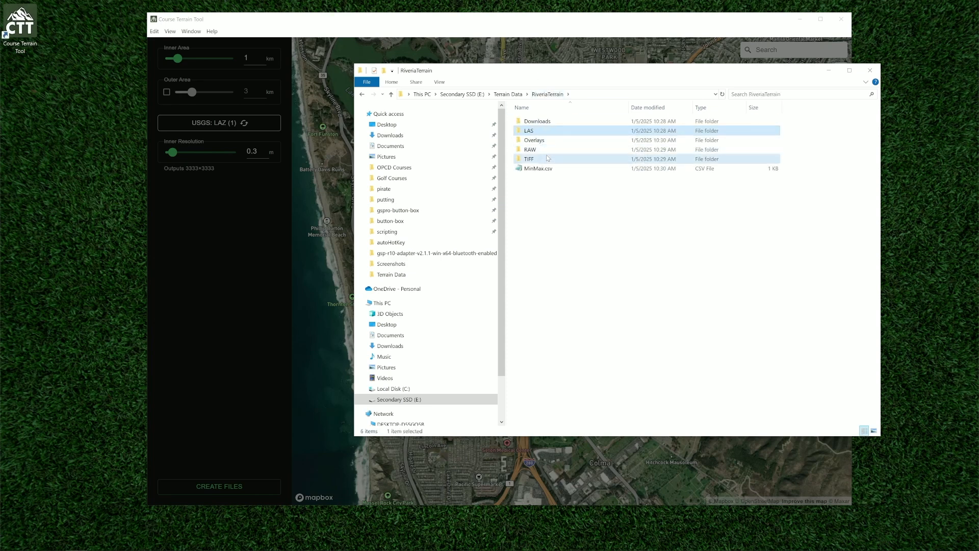
# Look through the inner terrain images in the TIFF folder and return to the RiveriaTerrain folder
pyautogui.doubleClick(530, 158)
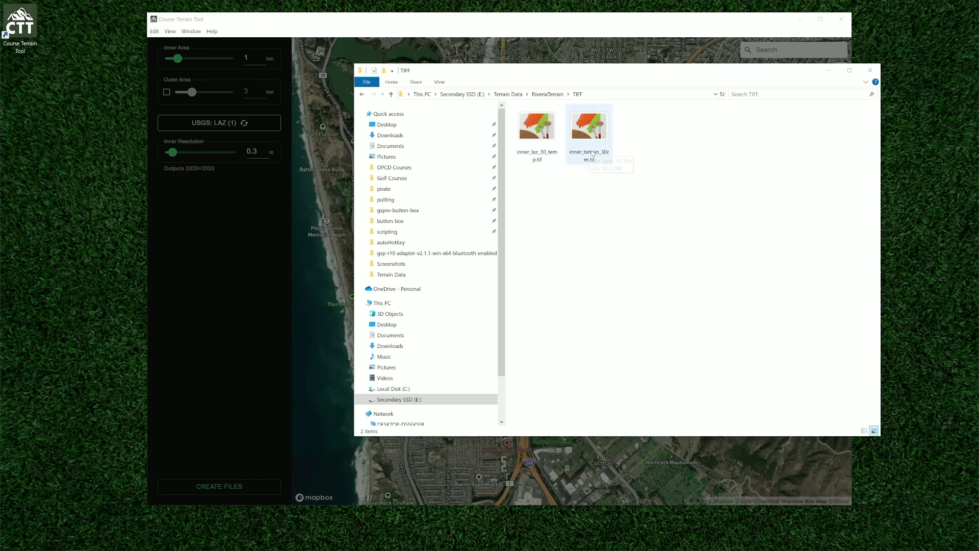
pyautogui.click(544, 95)
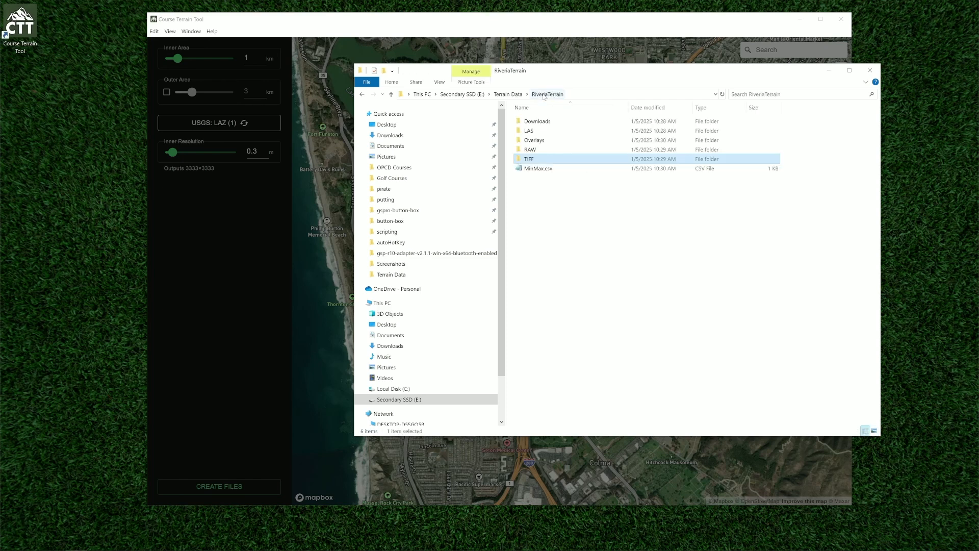
pyautogui.click(532, 214)
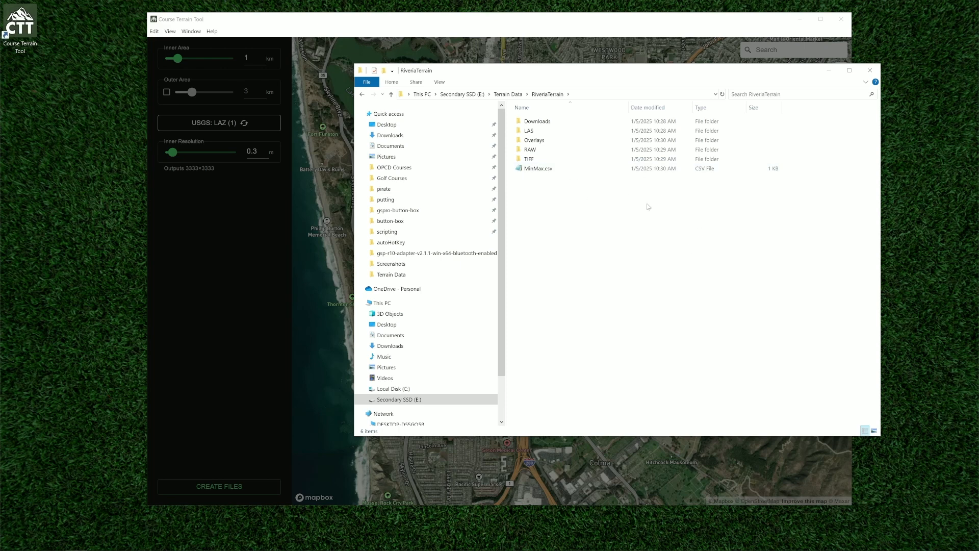
# Close the output folder window and dismiss the terrain processing dialog
pyautogui.click(874, 73)
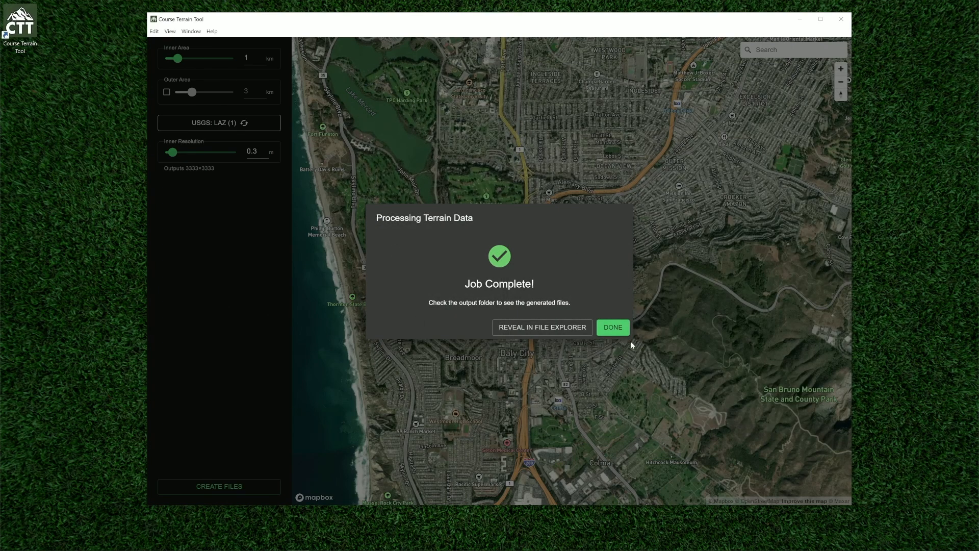
pyautogui.click(615, 328)
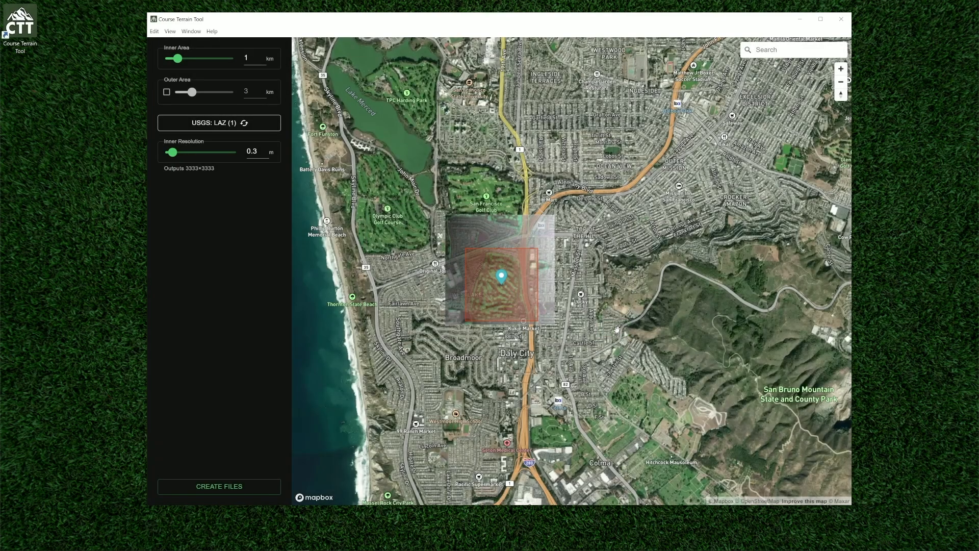